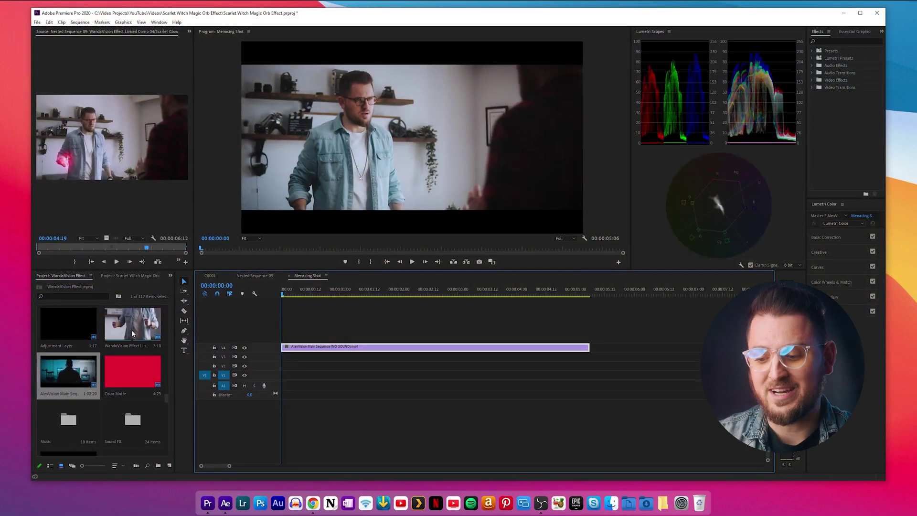
- Replace the Menacing Shot timeline clip with a linked After Effects composition
left_click_drag(283, 296, 515, 295)
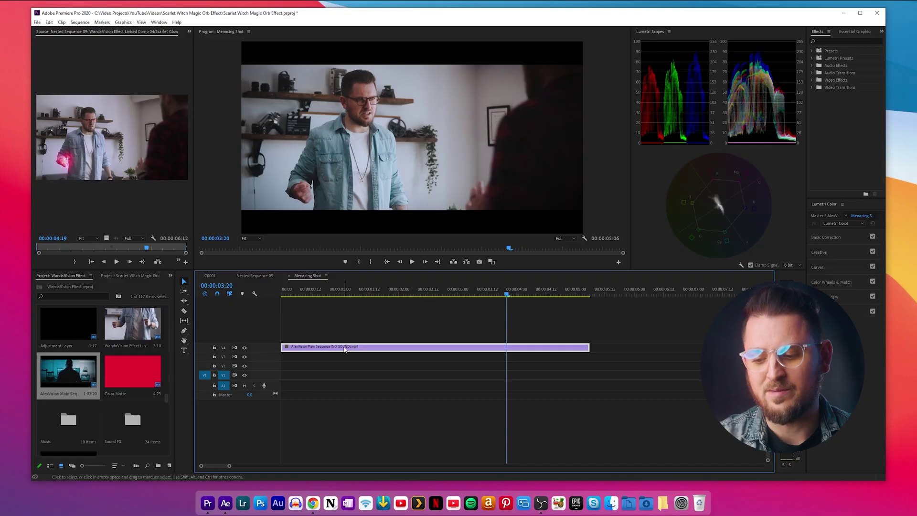
right_click(345, 349)
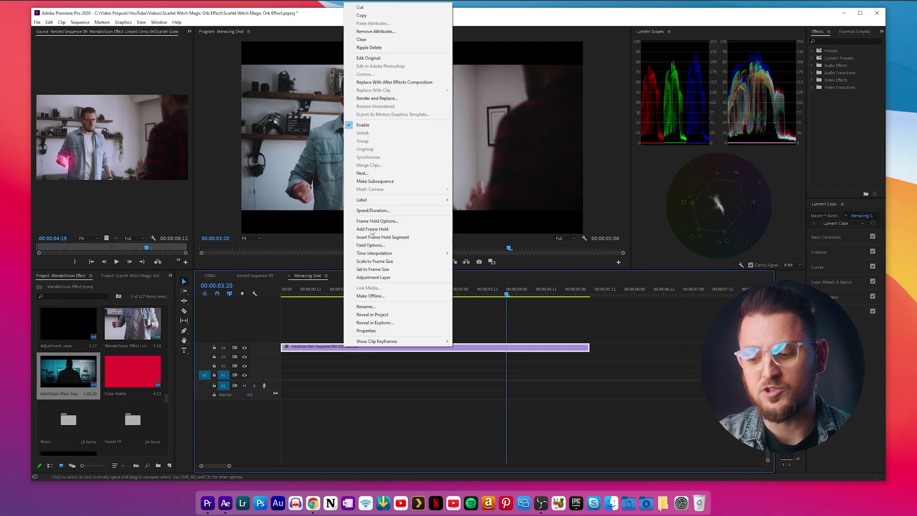
left_click(394, 82)
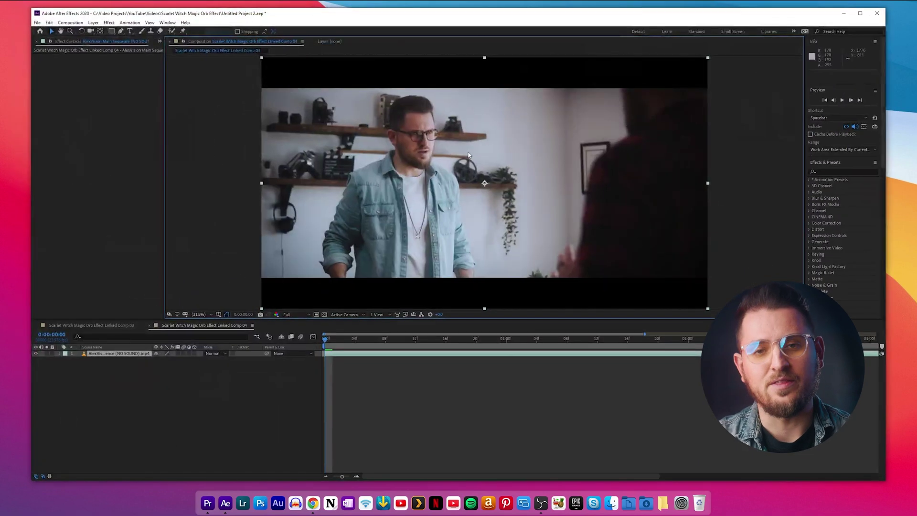
- Apply the Mocha AE effect to the footage layer and launch the Mocha AE plugin
mouse_move(325, 341)
left_mouse_down()
mouse_move(559, 341)
mouse_move(325, 341)
left_mouse_up()
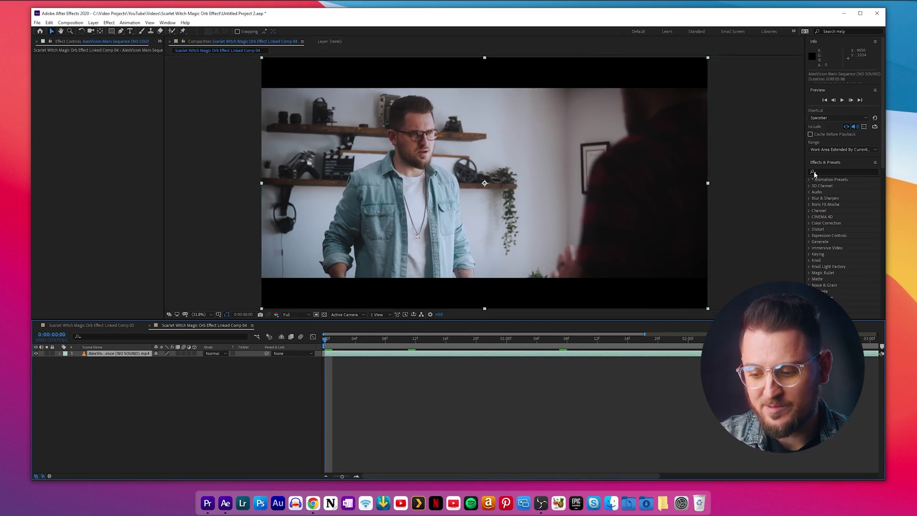
left_click(833, 171)
type("Mocha AE")
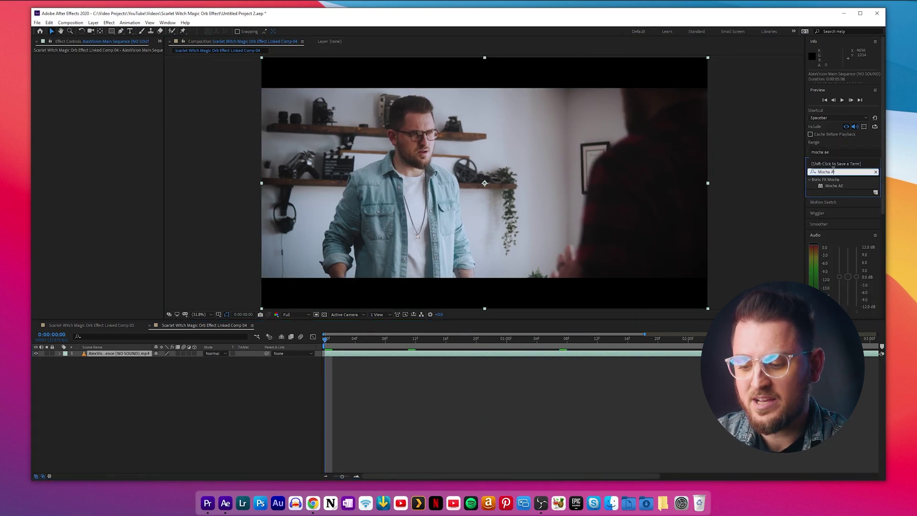
left_click_drag(833, 185, 396, 356)
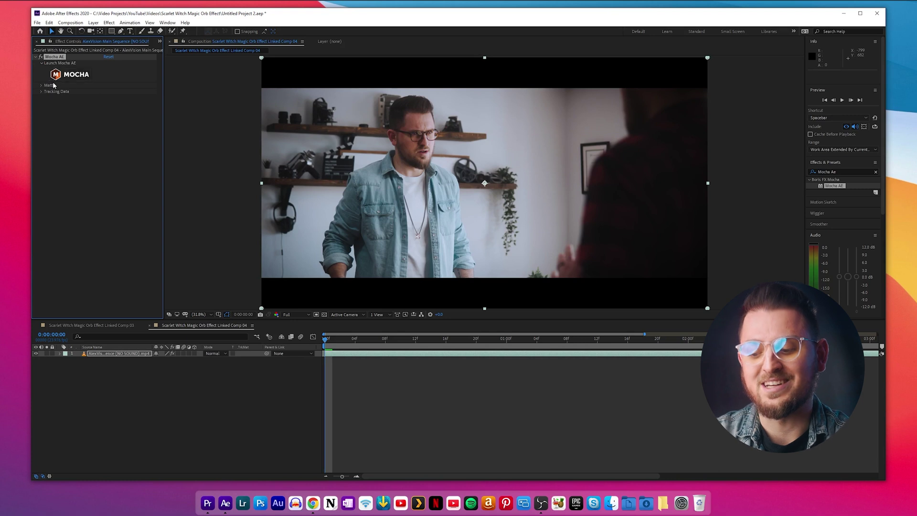
left_click(73, 76)
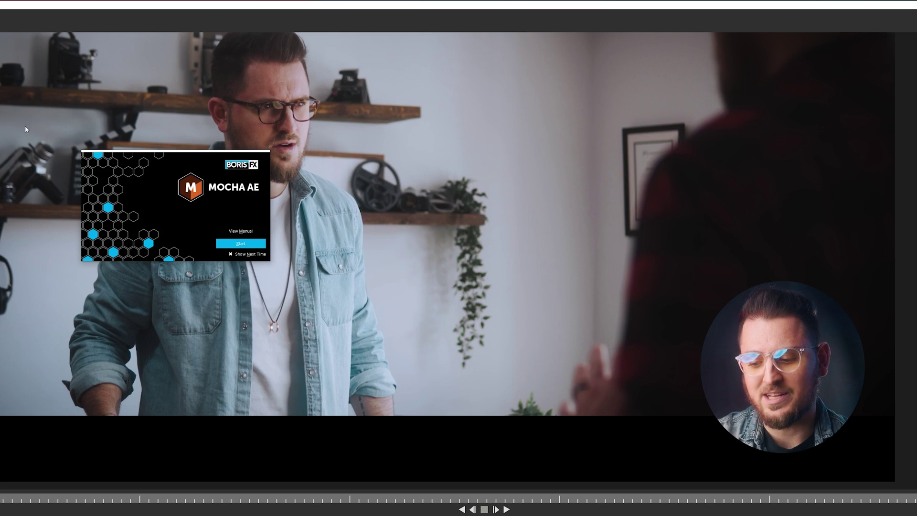
left_click(237, 242)
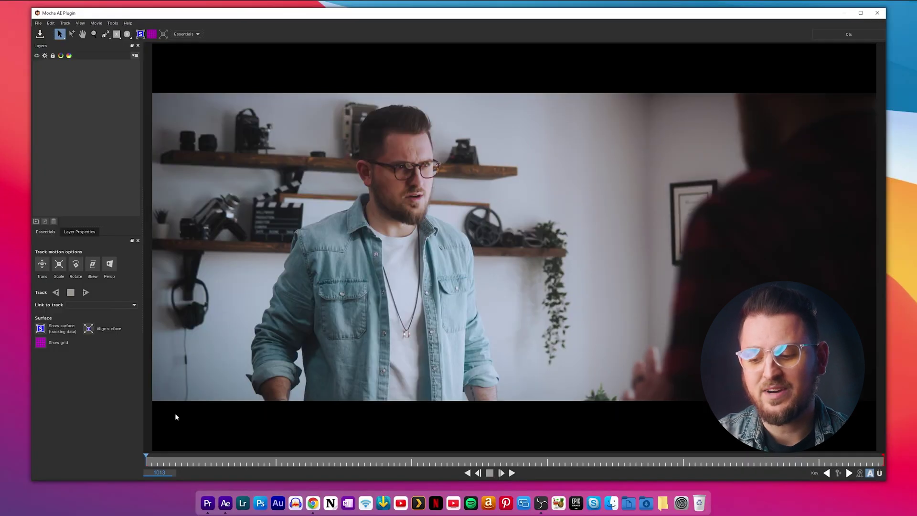
- On the raised-fist frame, draw an X-spline outlining the man's fist
left_click_drag(147, 459, 564, 474)
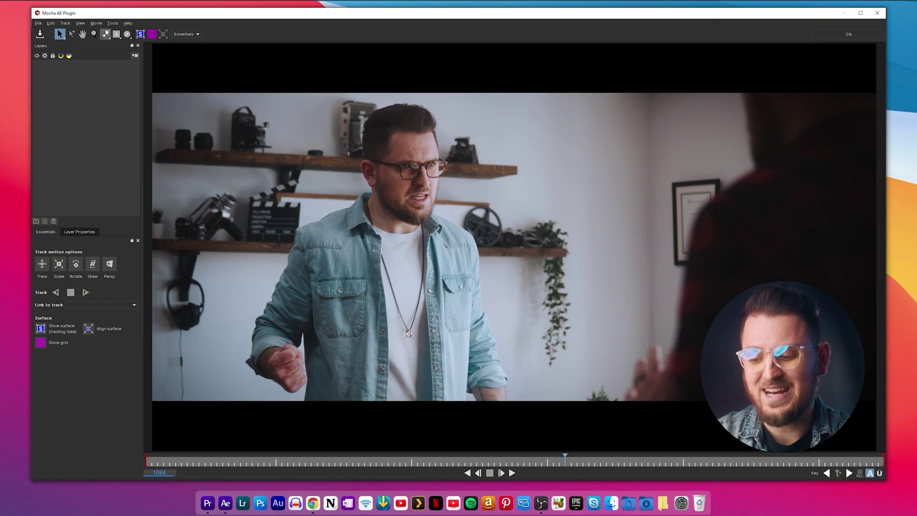
left_click(106, 35)
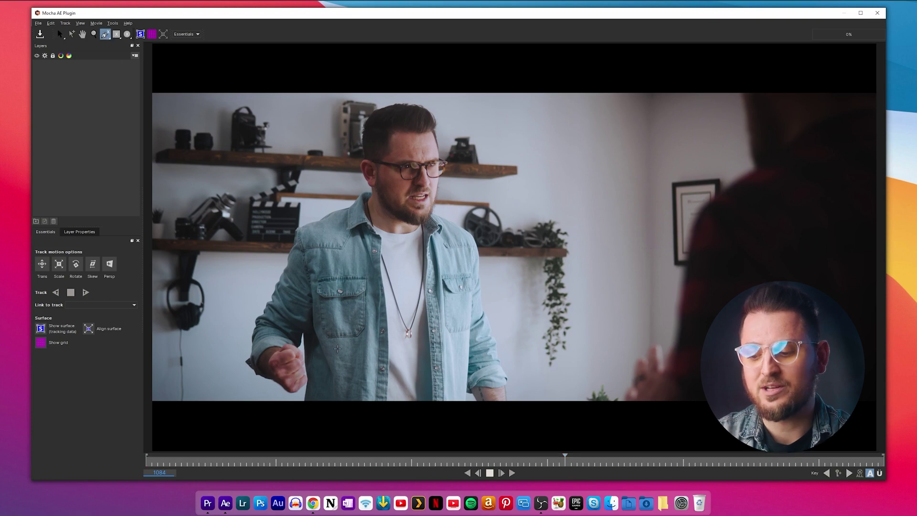
left_click(303, 352)
left_click(299, 340)
left_click(289, 331)
left_click(271, 348)
left_click(277, 336)
left_click(267, 340)
left_click(261, 361)
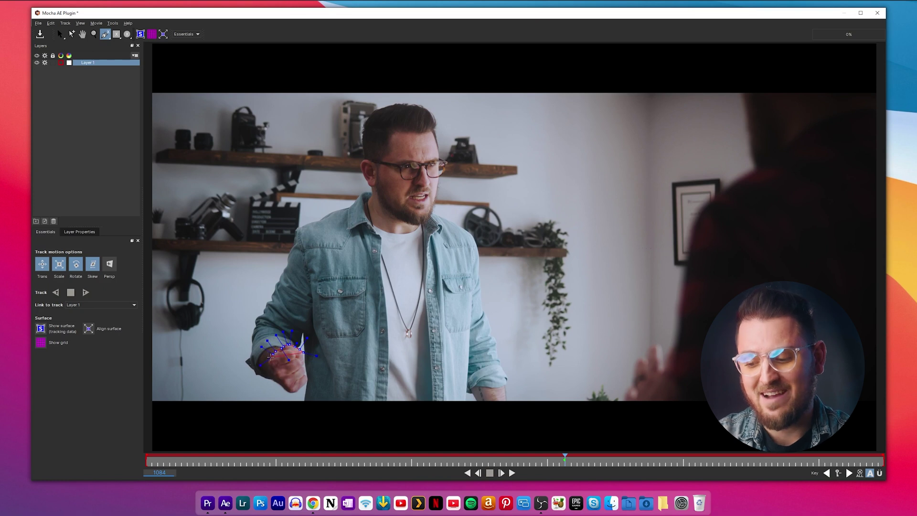
left_click(270, 381)
left_click(282, 392)
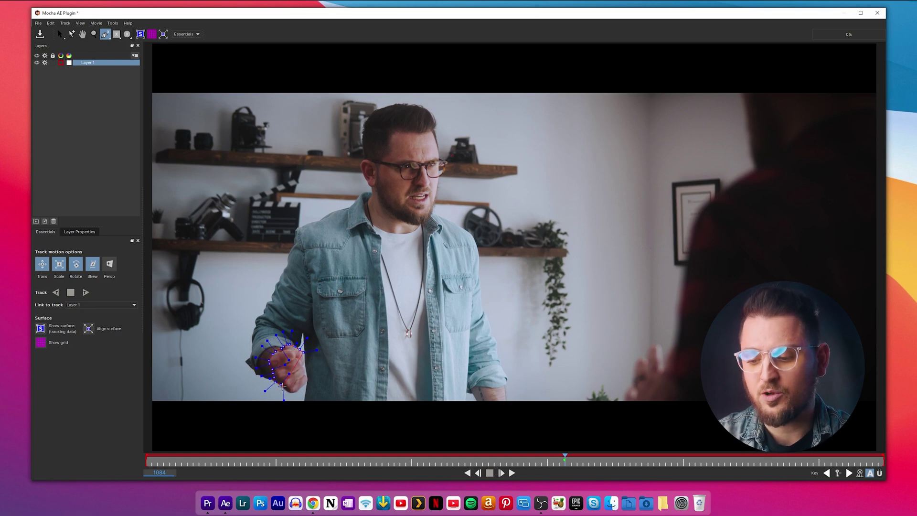
left_click(292, 393)
left_click(304, 380)
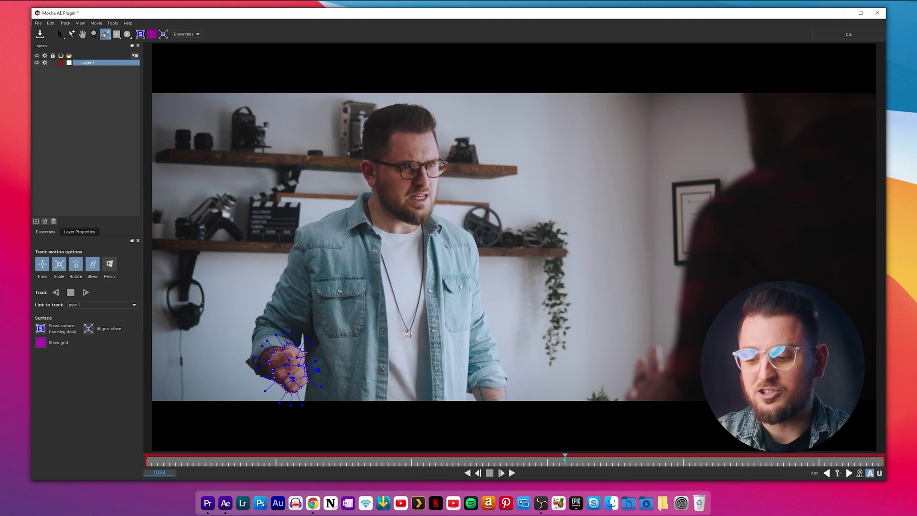
key("s")
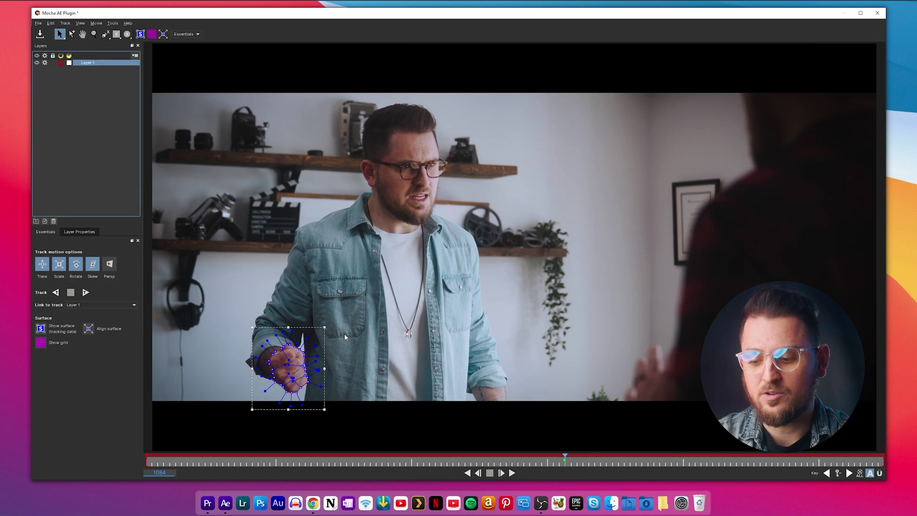
- Rename the spline layer to Hand 1
double_click(87, 63)
type("Hand")
key("Return")
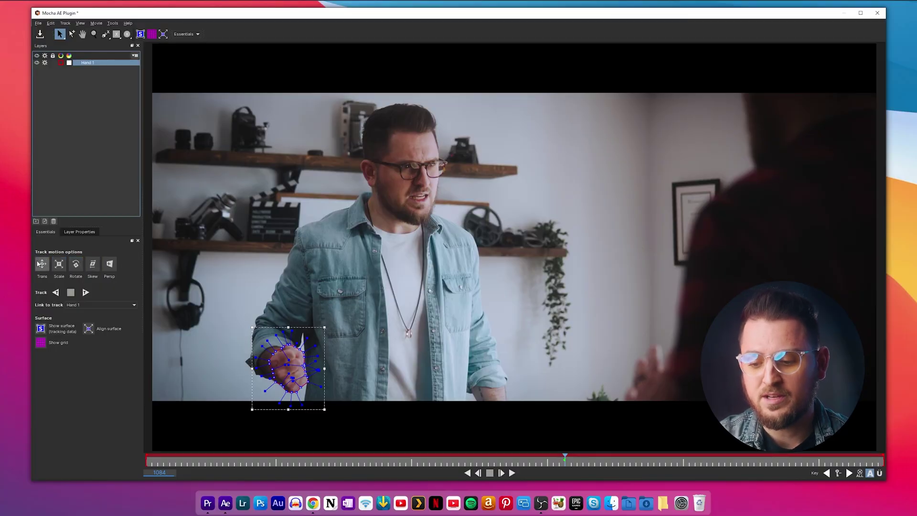
- Enable Trans, Scale, Rotate, Skew and Persp tracking for Hand 1
left_click(43, 268)
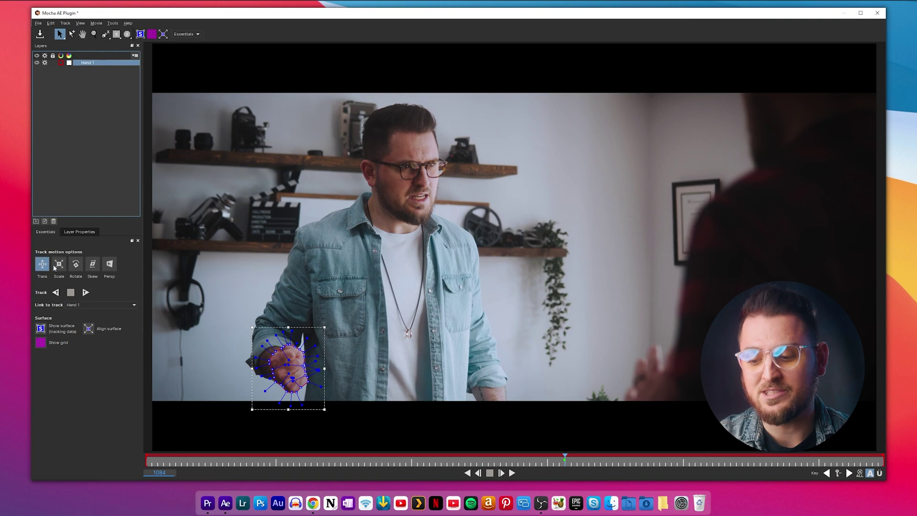
left_click(60, 265)
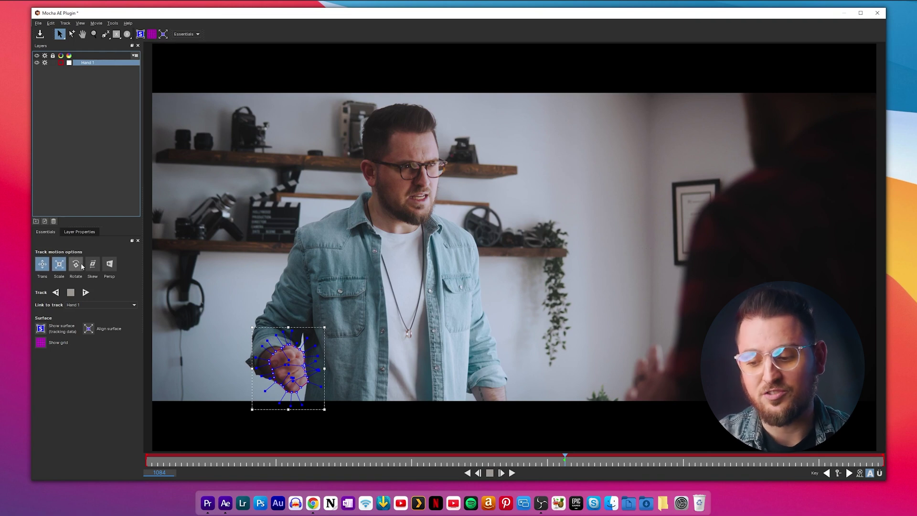
left_click(76, 265)
left_click(93, 265)
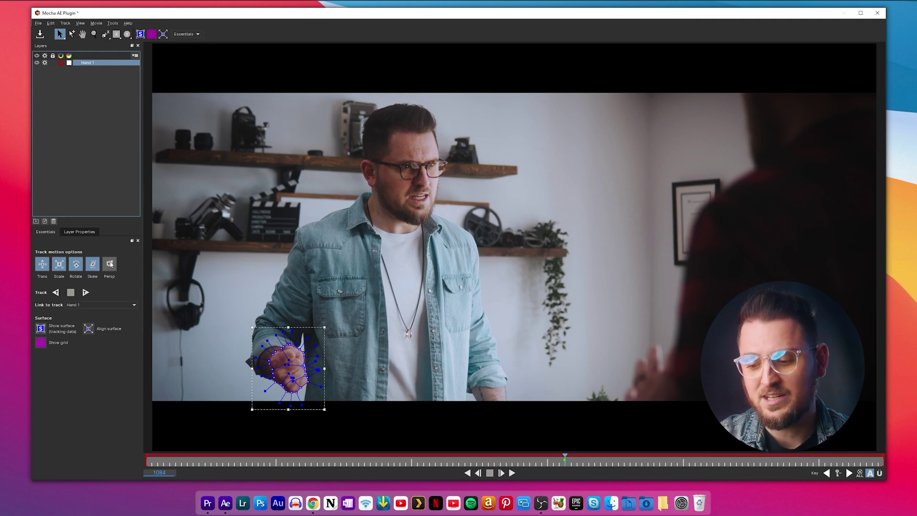
left_click(109, 265)
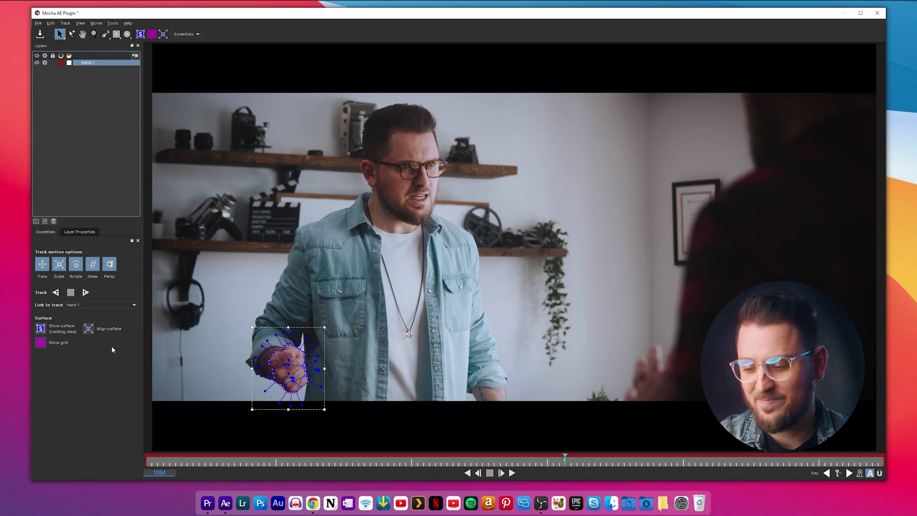
- Track the Hand 1 spline forwards and dismiss the resulting warnings
left_click(86, 293)
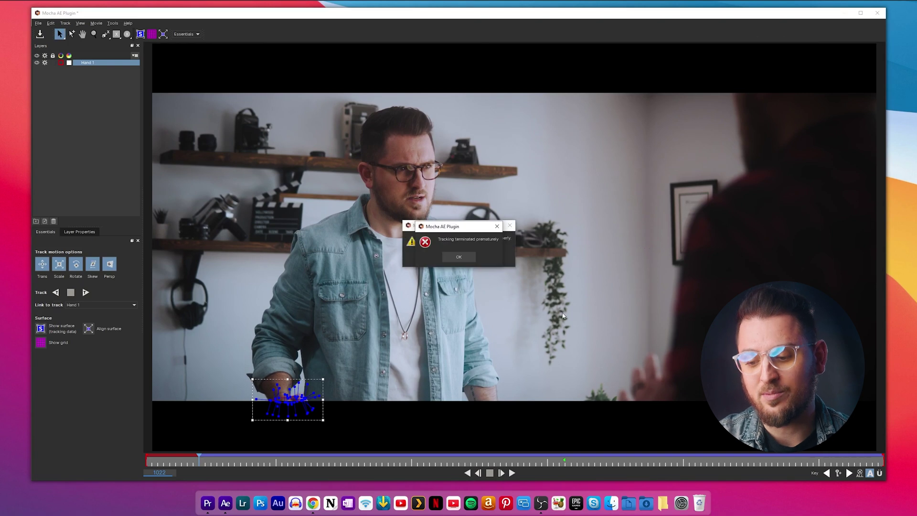
left_click(458, 257)
left_click(461, 258)
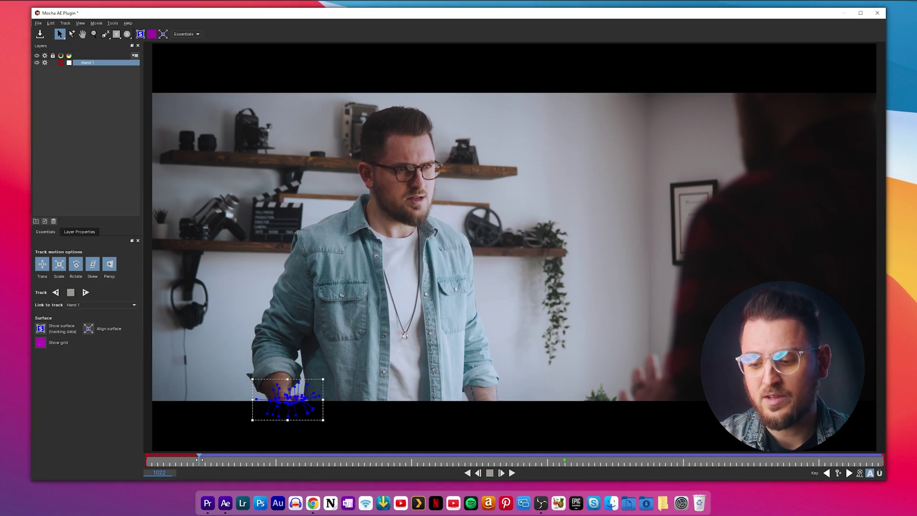
- Adjust the spline to fit the hand, then re-track backwards and forwards
left_click_drag(194, 460, 193, 460)
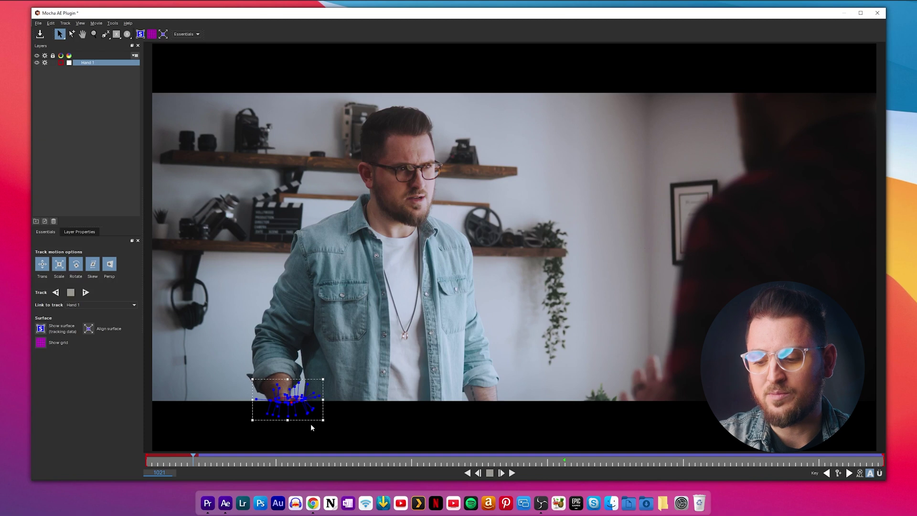
left_click_drag(315, 419, 316, 421)
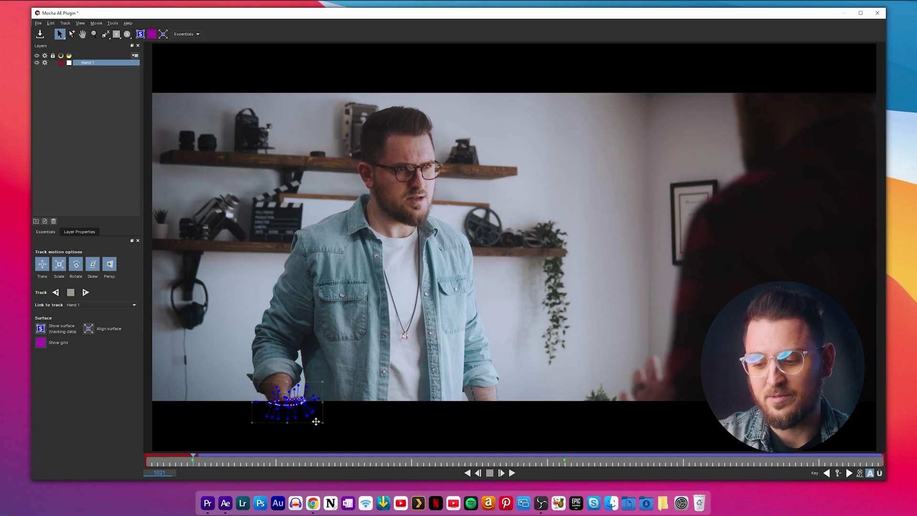
left_click_drag(193, 459, 565, 468)
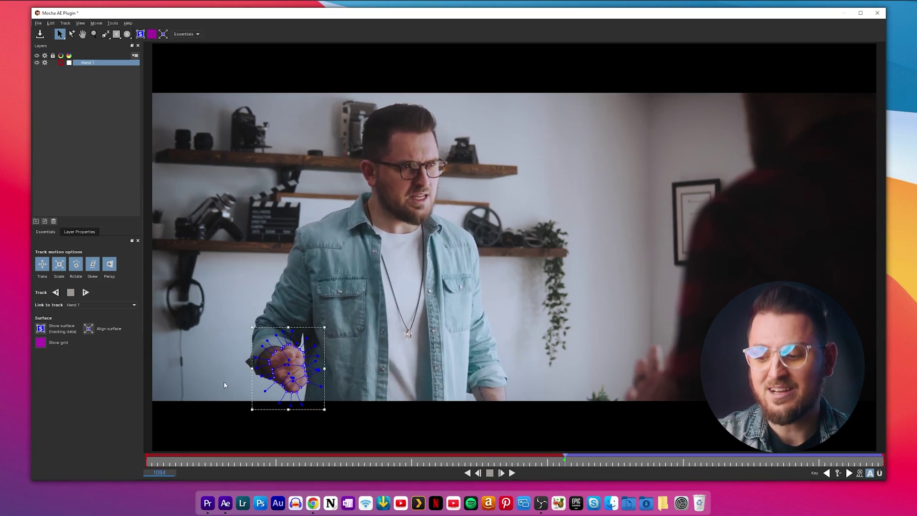
left_click(56, 293)
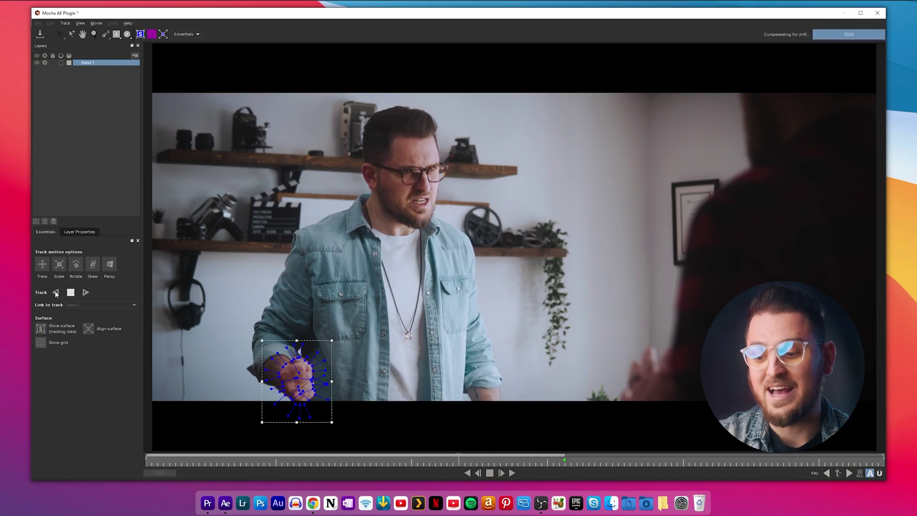
left_click(511, 472)
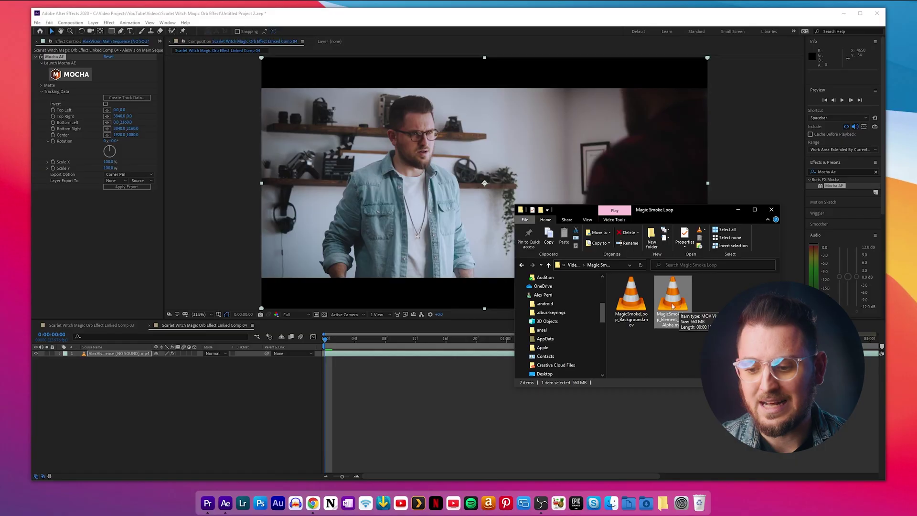
- Add MagicSmokeLoop_Element_with_Alpha.mov above the footage in Linear Dodge and position the orb on the fist
left_click_drag(674, 302, 115, 354)
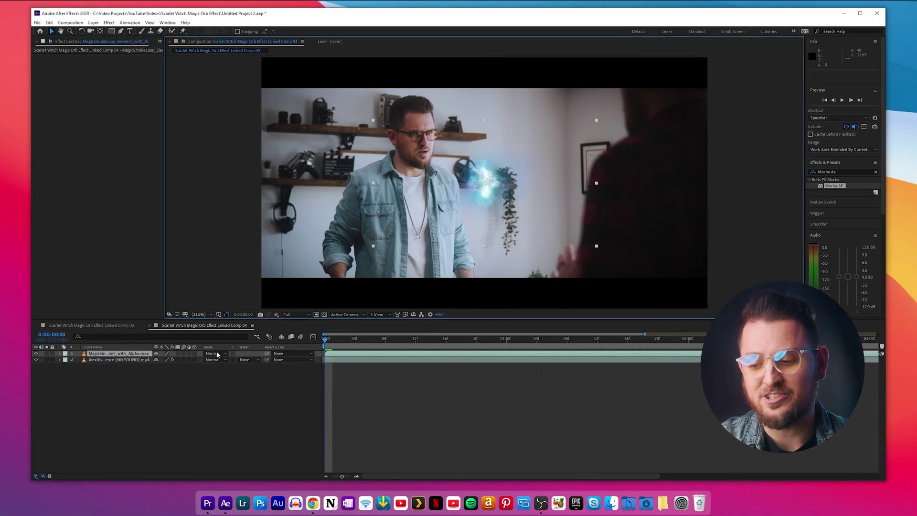
left_click(215, 353)
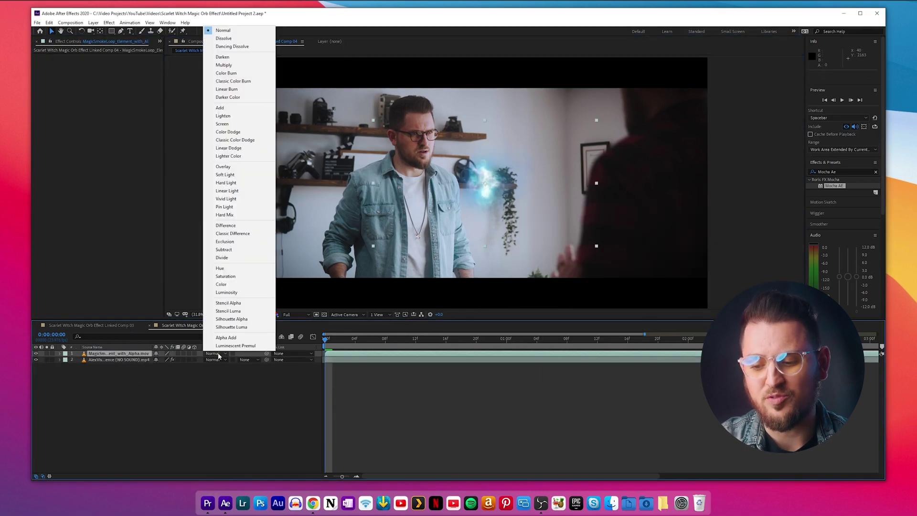
left_click(228, 148)
key("space")
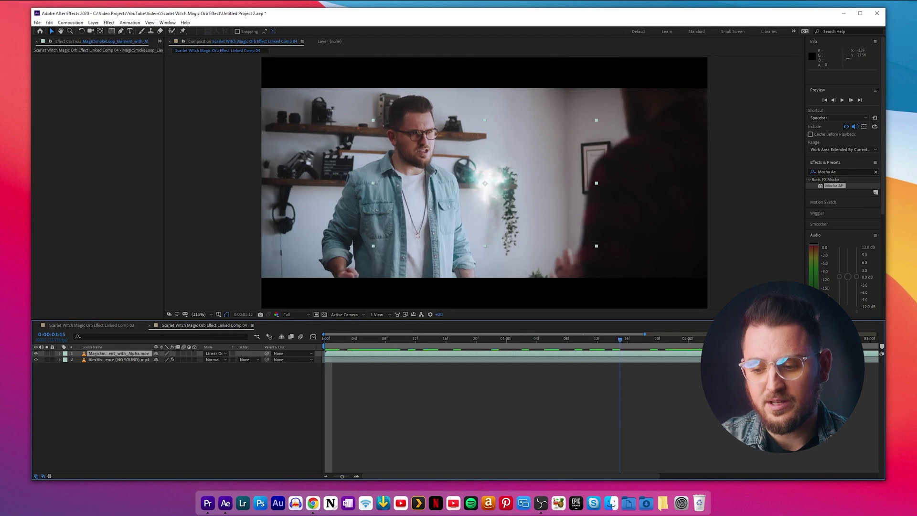
left_click_drag(485, 174, 368, 256)
- Apply Lumetri Color to the smoke layer with Shadows -34 and Whites -38
left_click(875, 172)
left_click(835, 170)
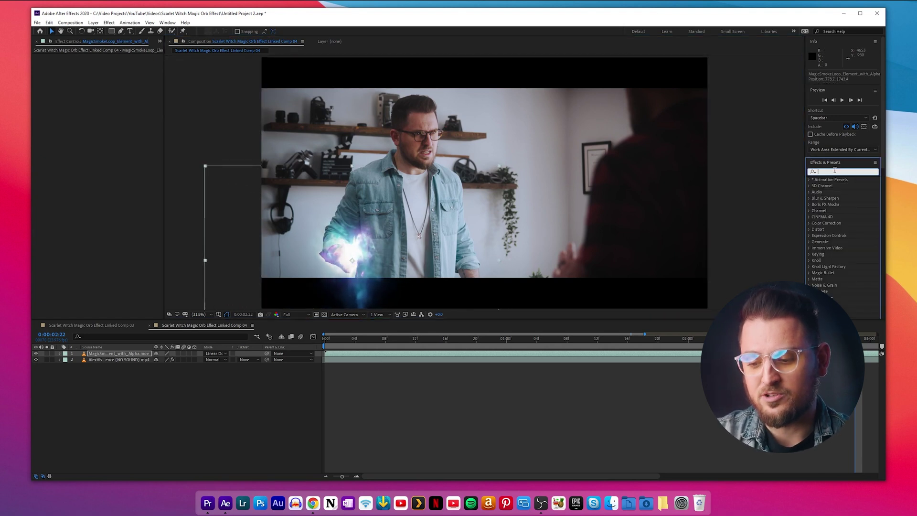
type("lumetri")
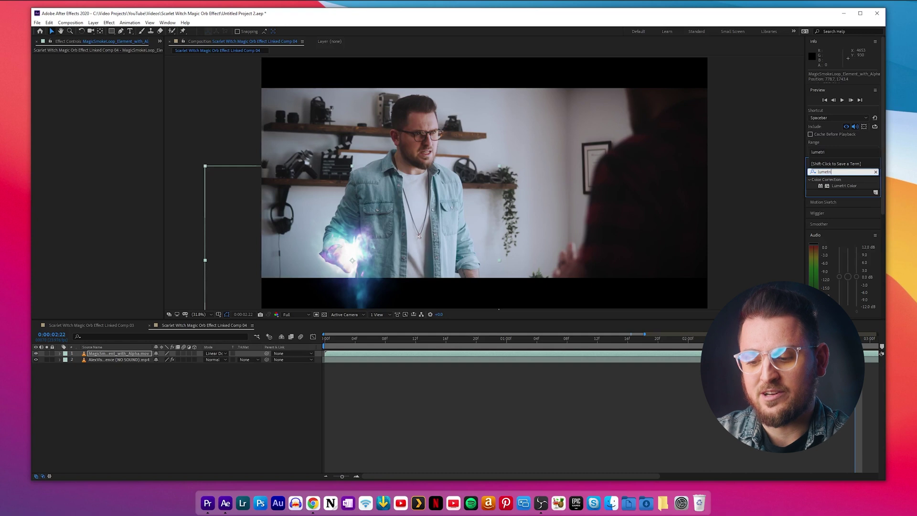
left_click_drag(849, 189, 142, 355)
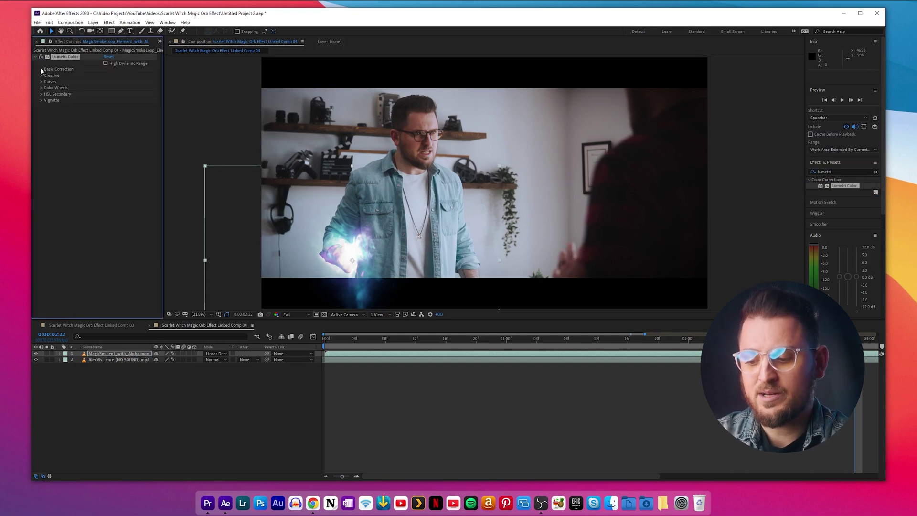
left_click(41, 70)
left_click_drag(114, 136, 117, 136)
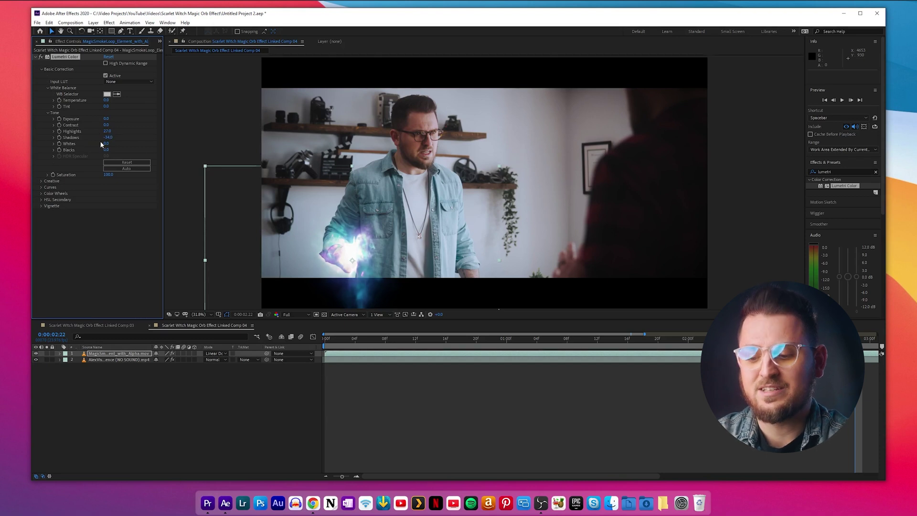
left_click_drag(114, 145, 109, 145)
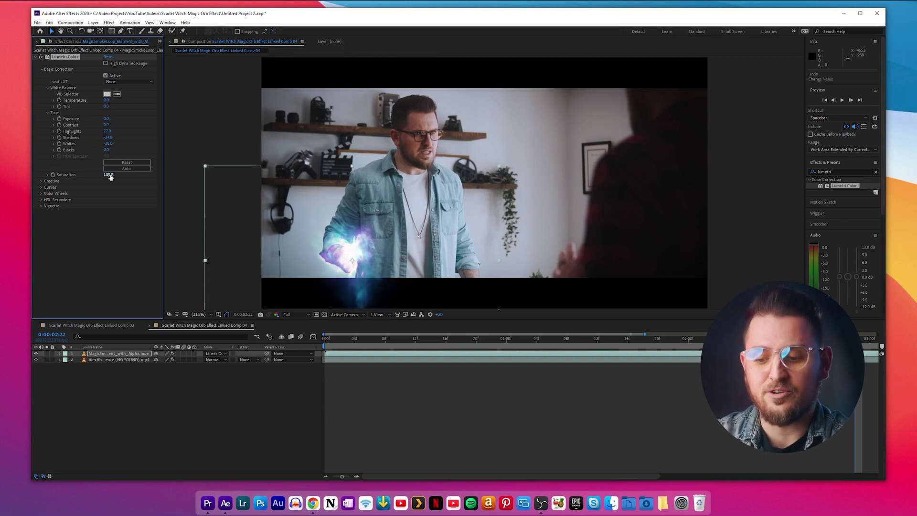
- Bend the Lumetri RGB curve down and lower the Highlights wheel to dim the glow
left_click(41, 186)
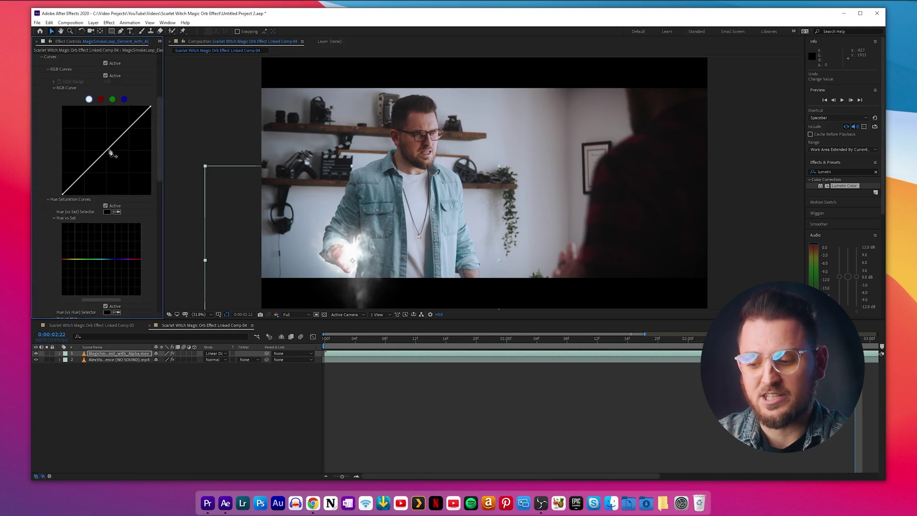
left_click_drag(108, 152, 125, 185)
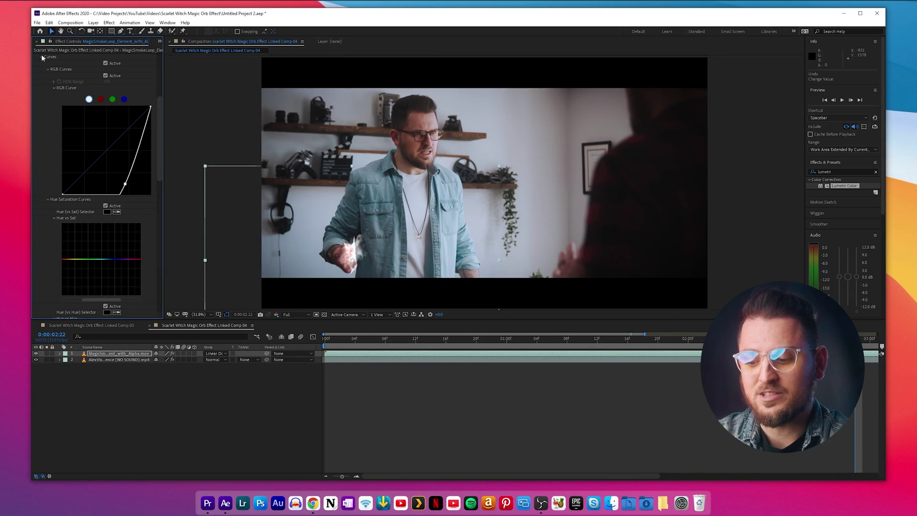
left_click(41, 57)
left_click(42, 194)
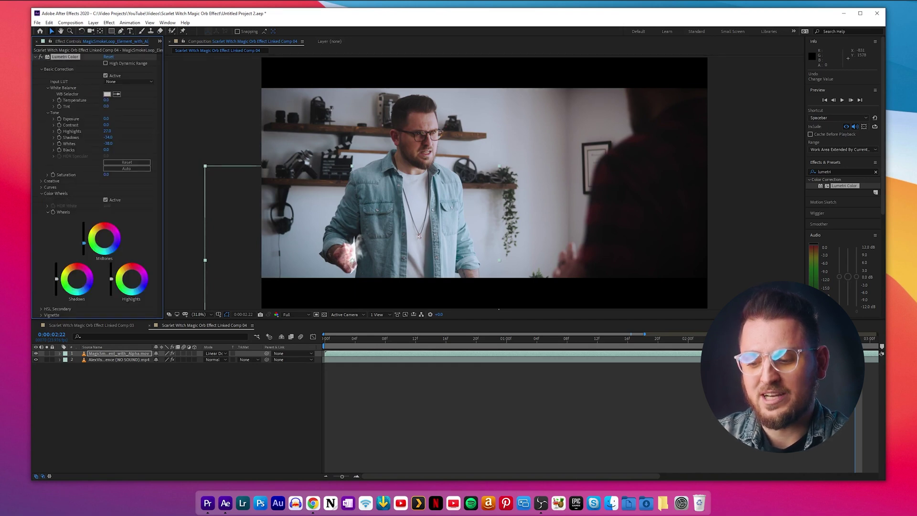
left_click_drag(113, 282, 113, 282)
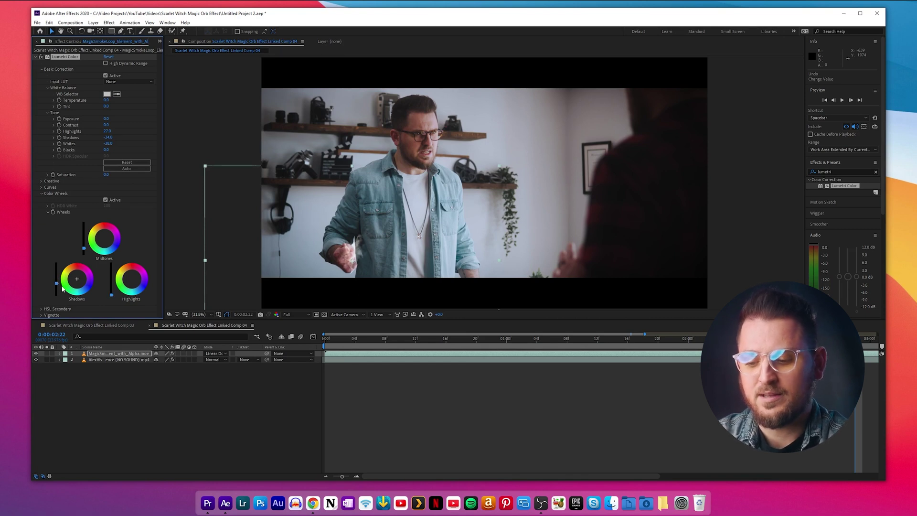
left_click(824, 171)
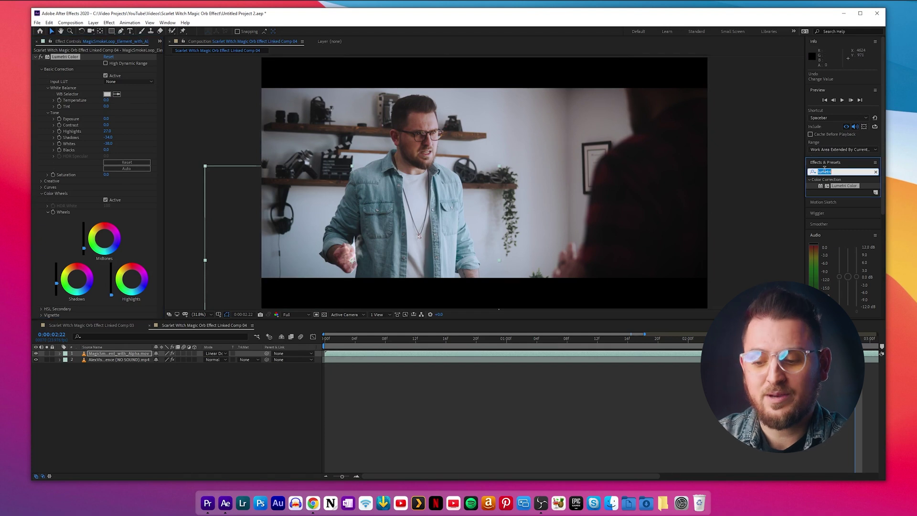
- Apply Tint to the smoke layer with Map Black To set to pure red FF0000
type("tint")
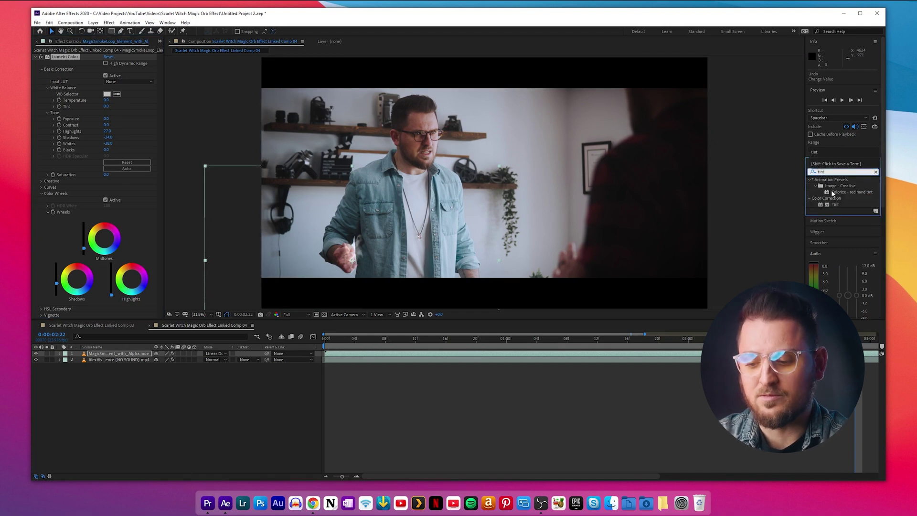
left_click_drag(834, 204, 136, 354)
left_click(107, 297)
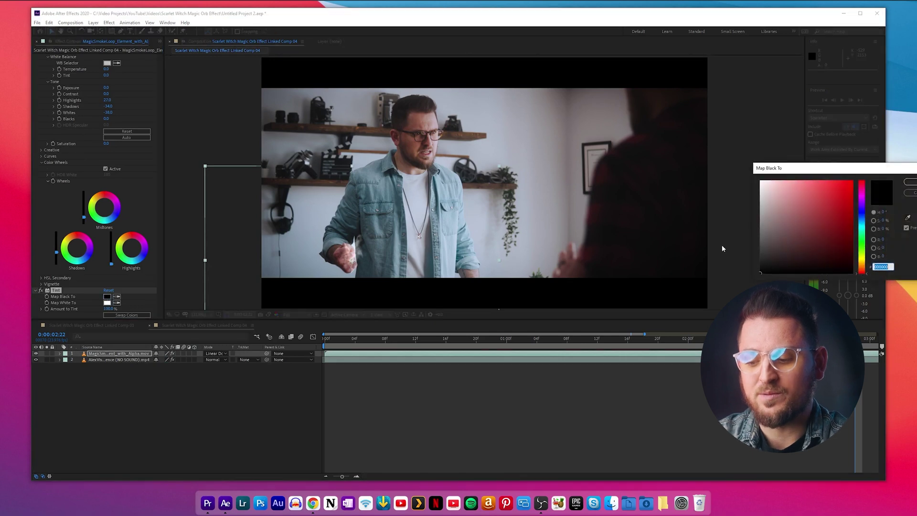
left_click(852, 182)
key("Return")
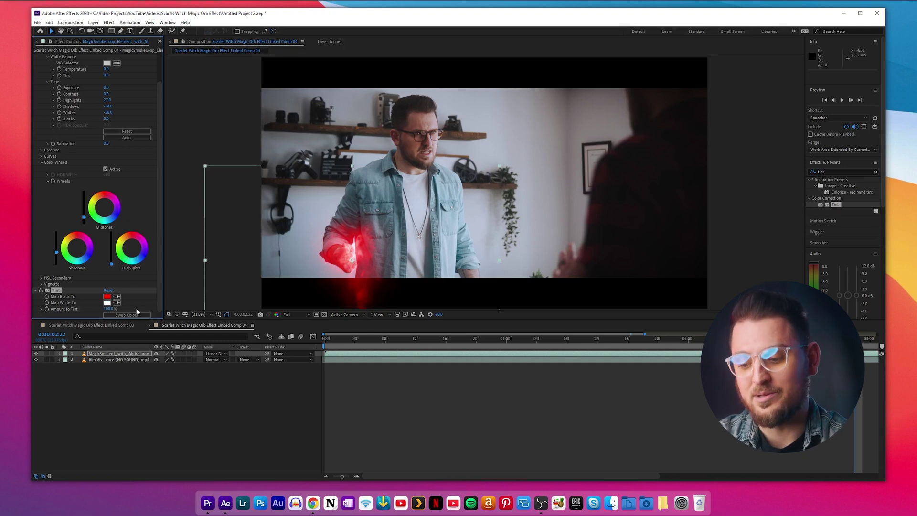
key("ctrl+z")
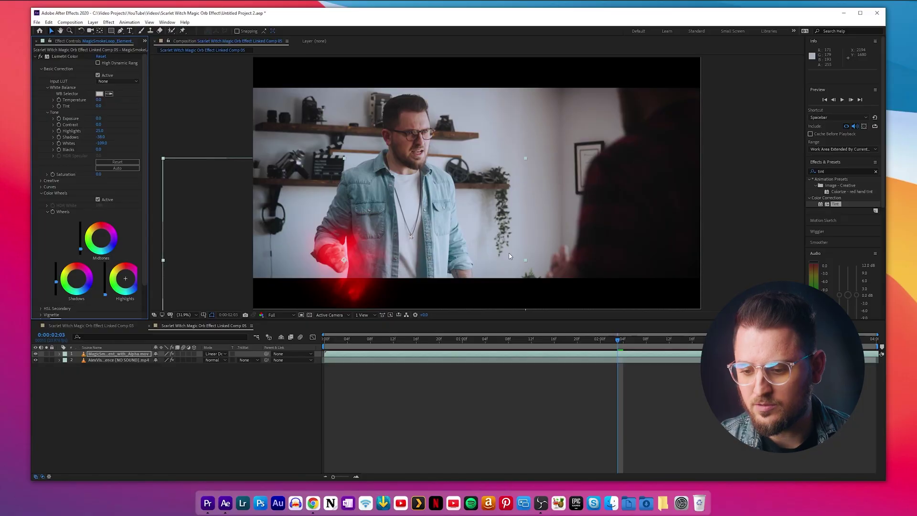
- Add a null object, rename it Hand 1 Null, and position it near the hand
right_click(248, 401)
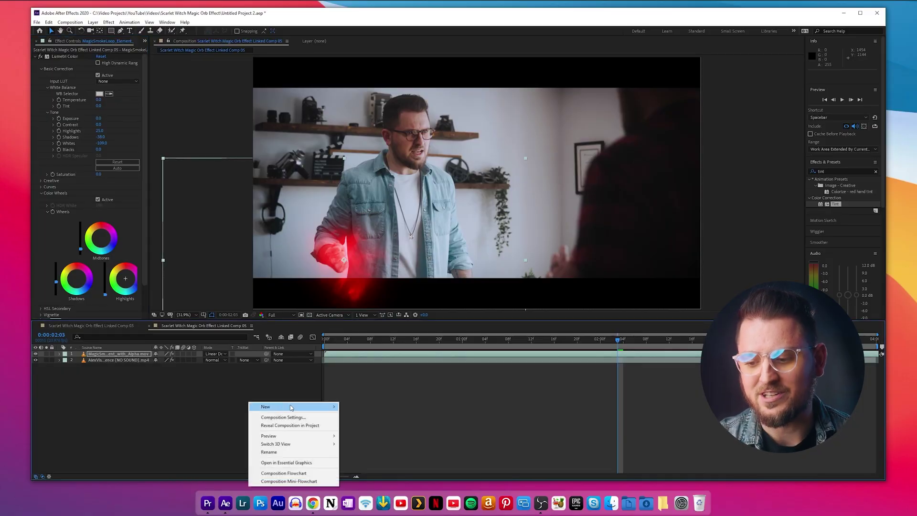
mouse_move(297, 407)
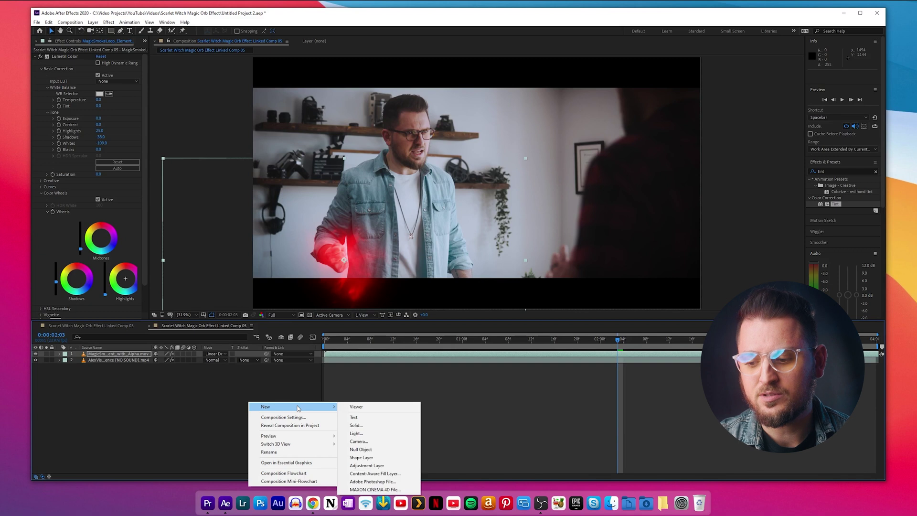
left_click(365, 451)
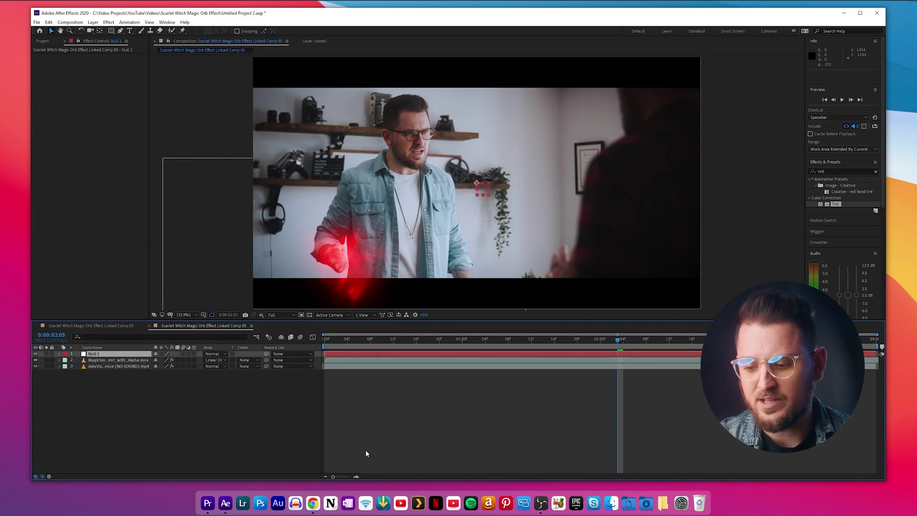
right_click(96, 356)
left_click(109, 353)
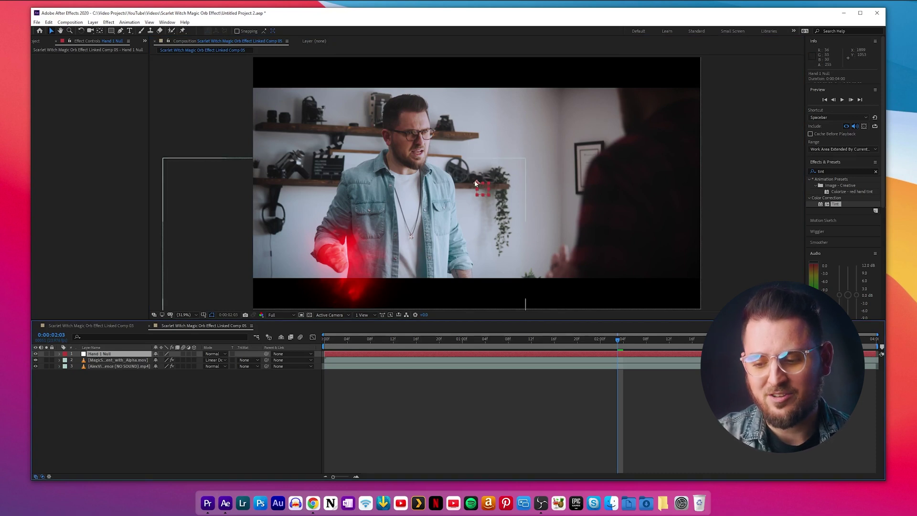
left_click_drag(478, 183, 475, 185)
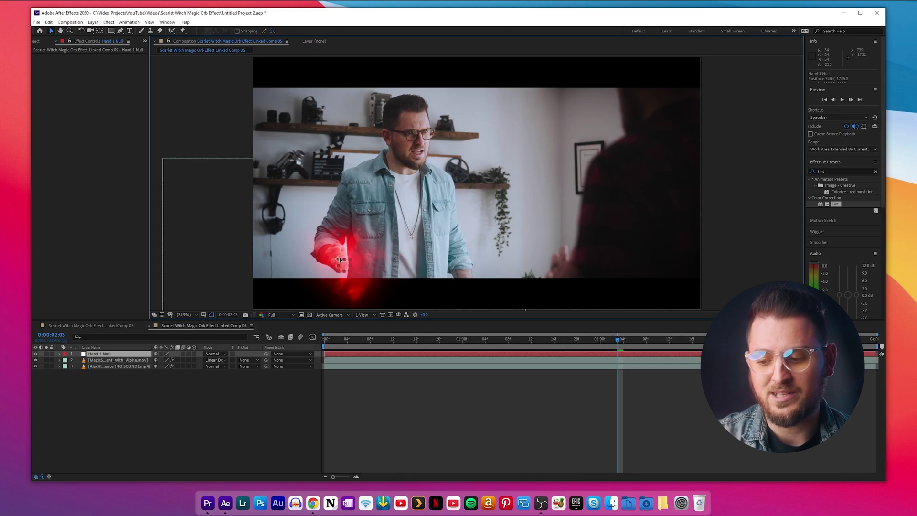
key("Return")
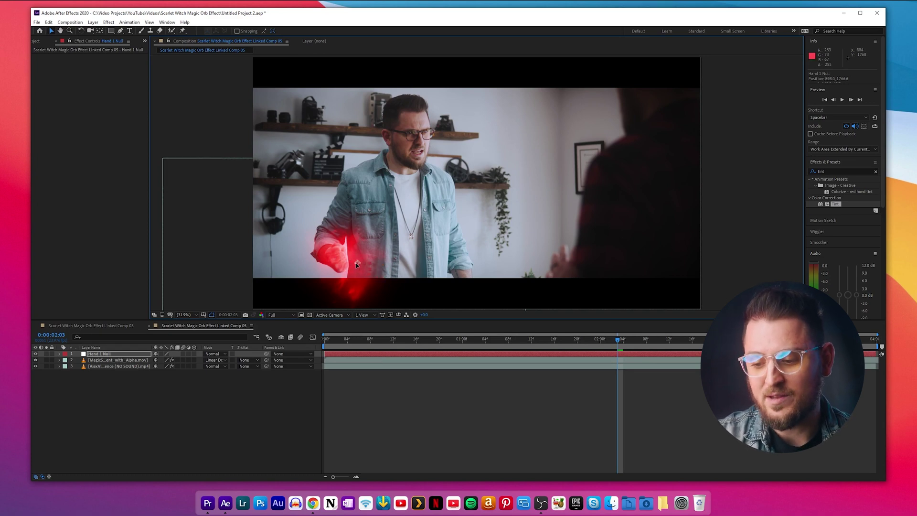
left_click_drag(360, 262, 341, 258)
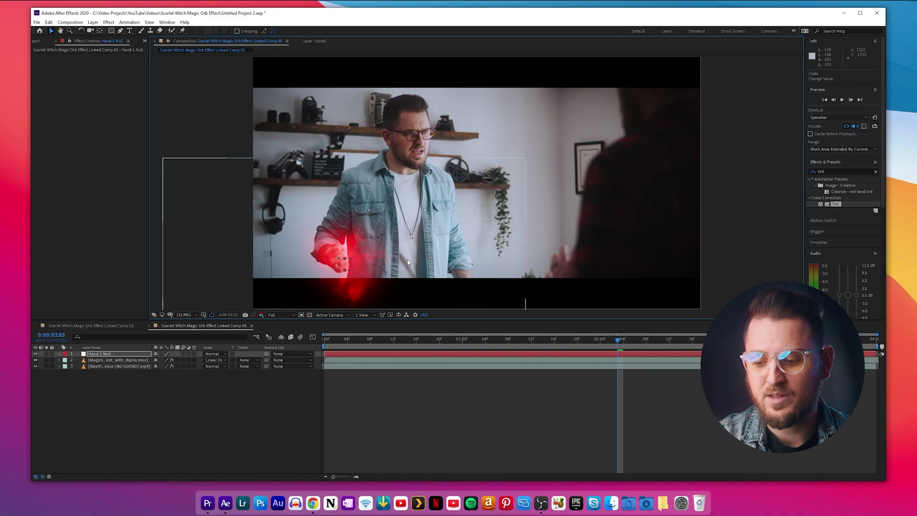
- Export the Hand 1 Mocha track as Transform data to the Hand 1 Null layer
left_click(137, 366)
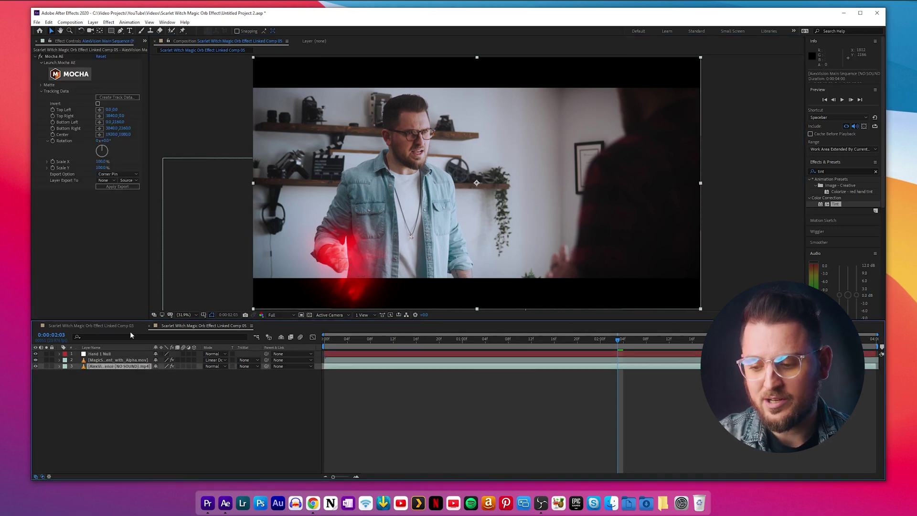
left_click(117, 98)
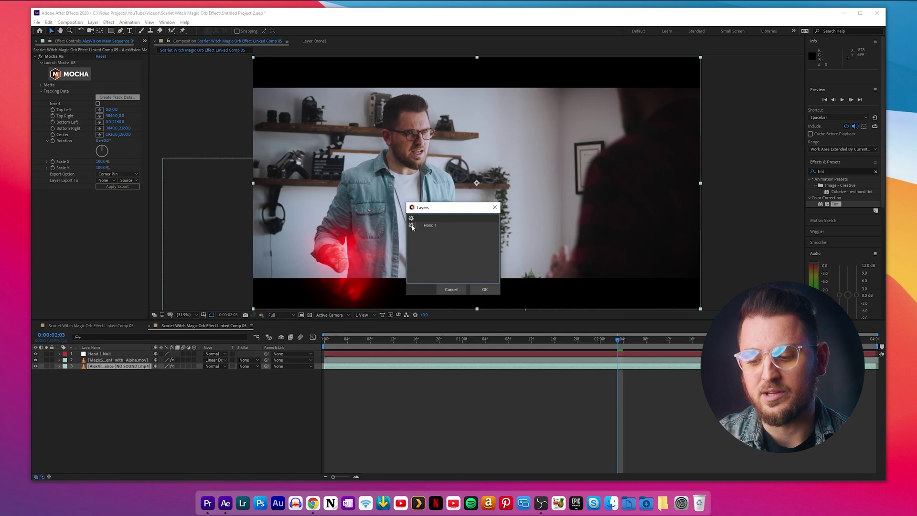
left_click(484, 289)
left_click(117, 174)
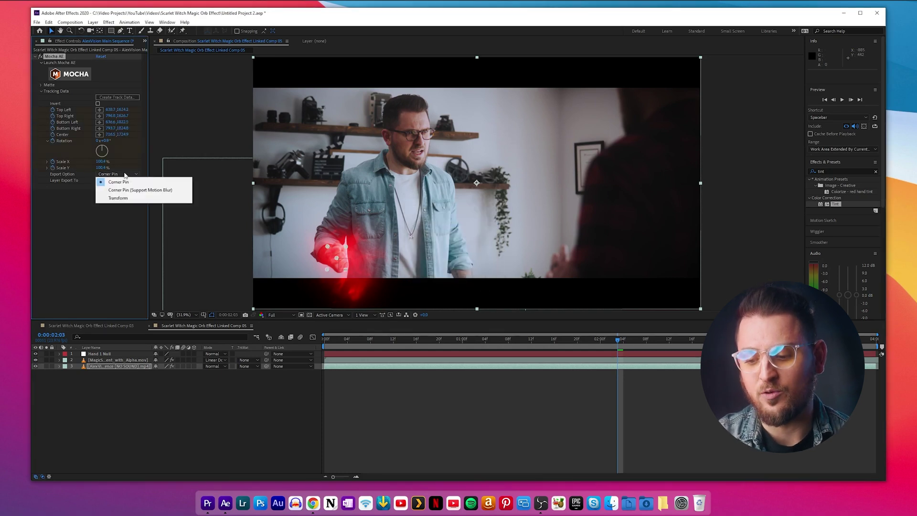
left_click(123, 198)
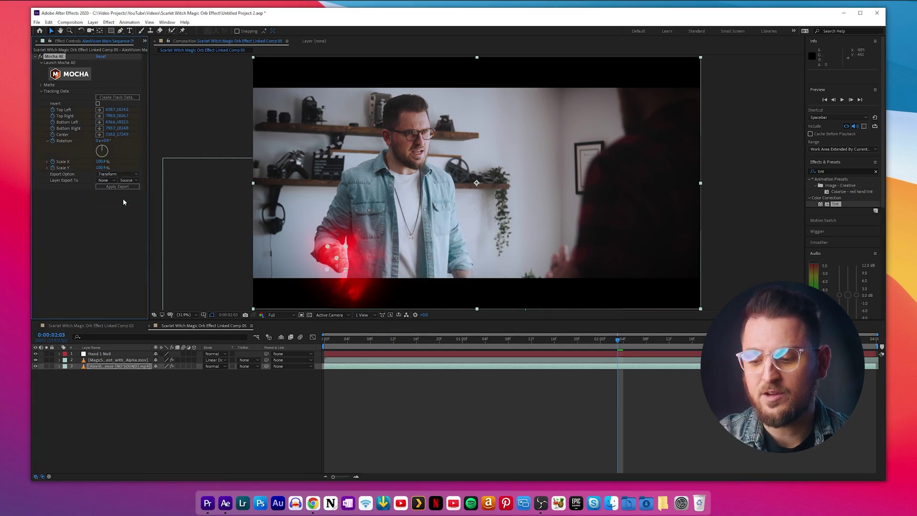
left_click(107, 180)
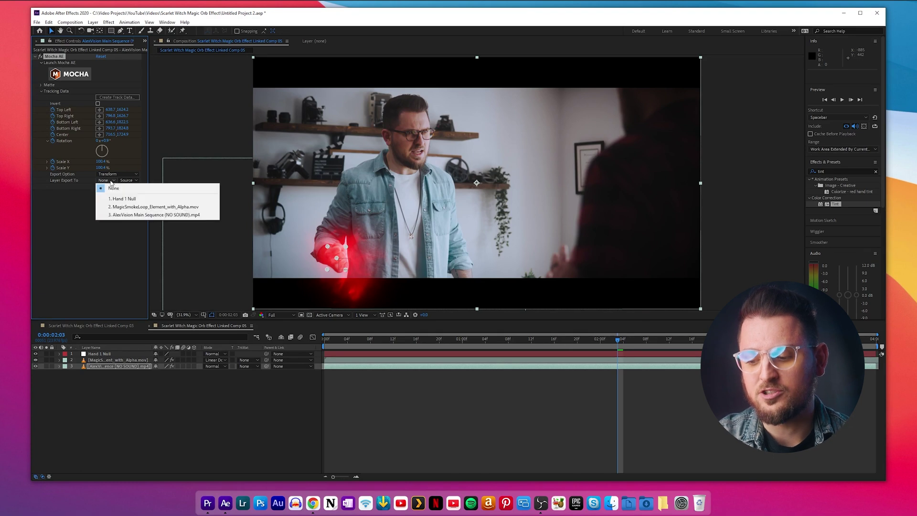
left_click(126, 199)
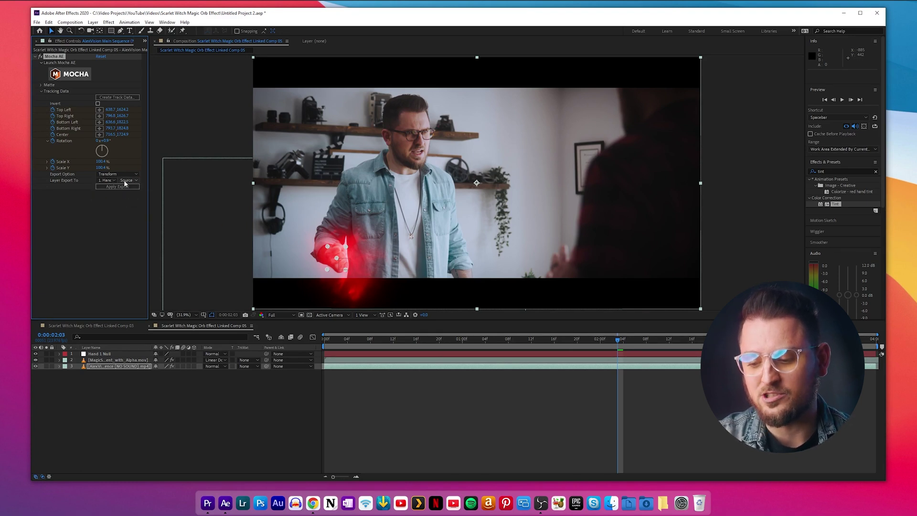
left_click(117, 187)
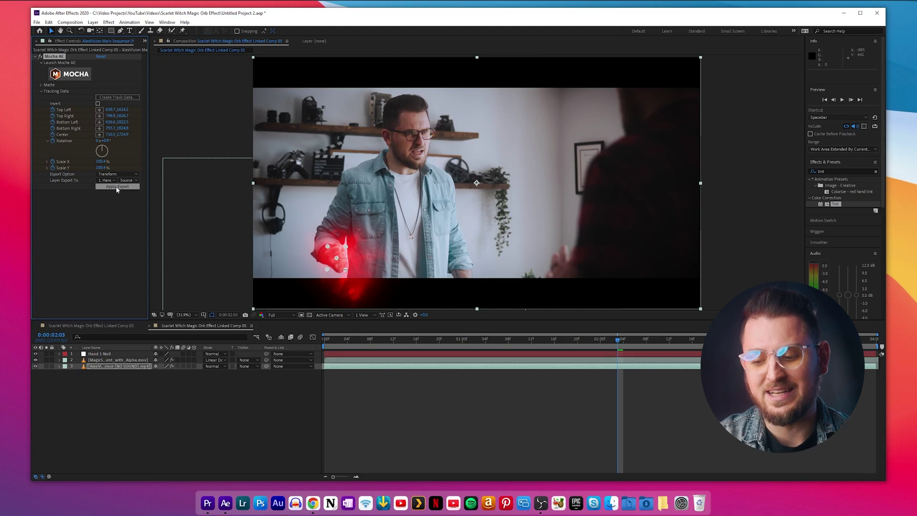
- Preview Hand 1 Null to confirm it follows the man's hand
left_click(101, 353)
left_click_drag(643, 341, 653, 354)
key("space")
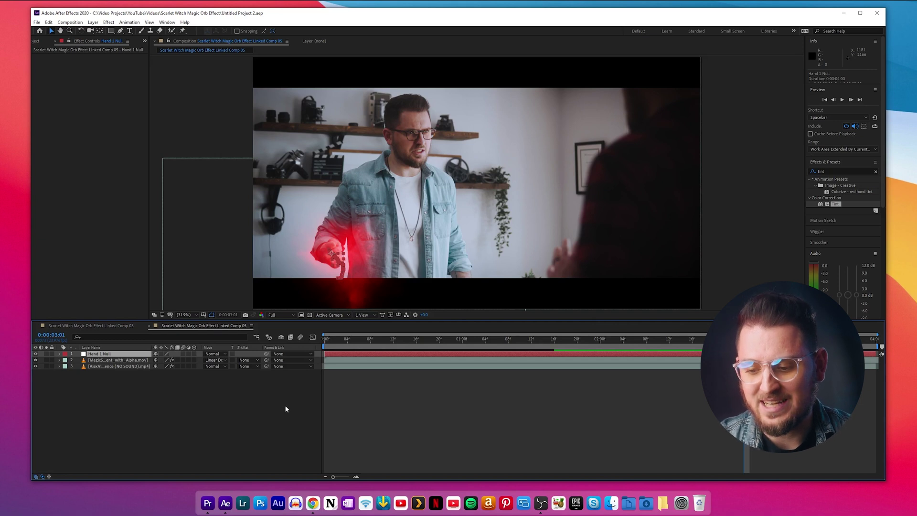
- Parent the smoke layer to Hand 1 Null, enable comp motion blur, and review the shot
left_click(120, 360)
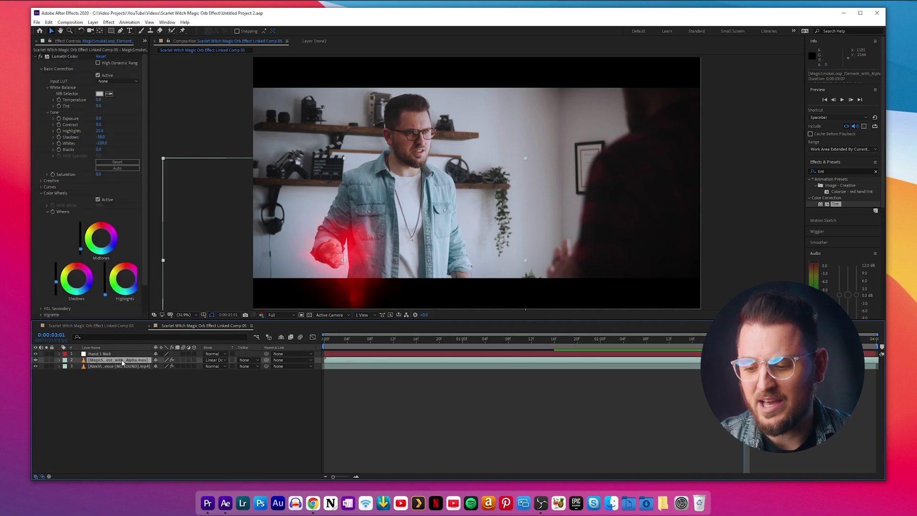
left_click_drag(266, 363, 103, 356)
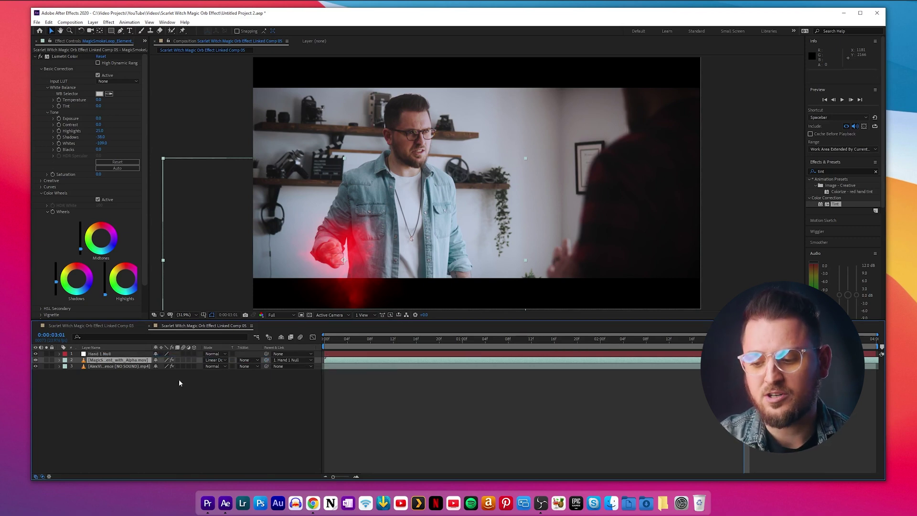
left_click(301, 338)
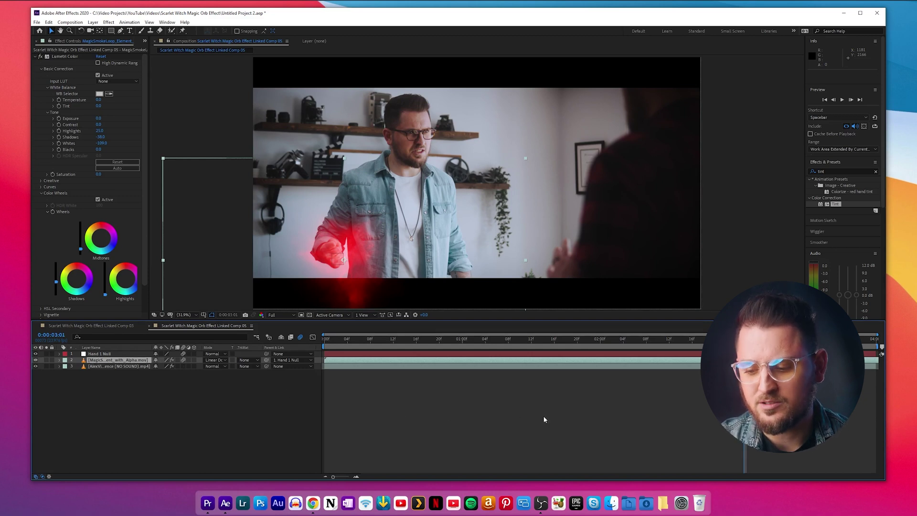
left_click(522, 420)
left_click_drag(743, 339, 669, 355)
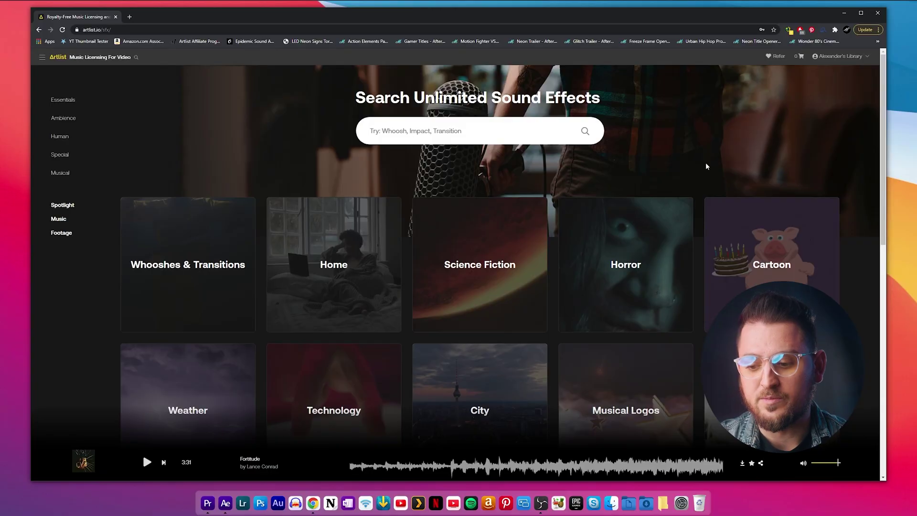
- Search Artlist sound effects for 'energy' and play the DEMON Shot with light energy sound
type("energy")
key("Return")
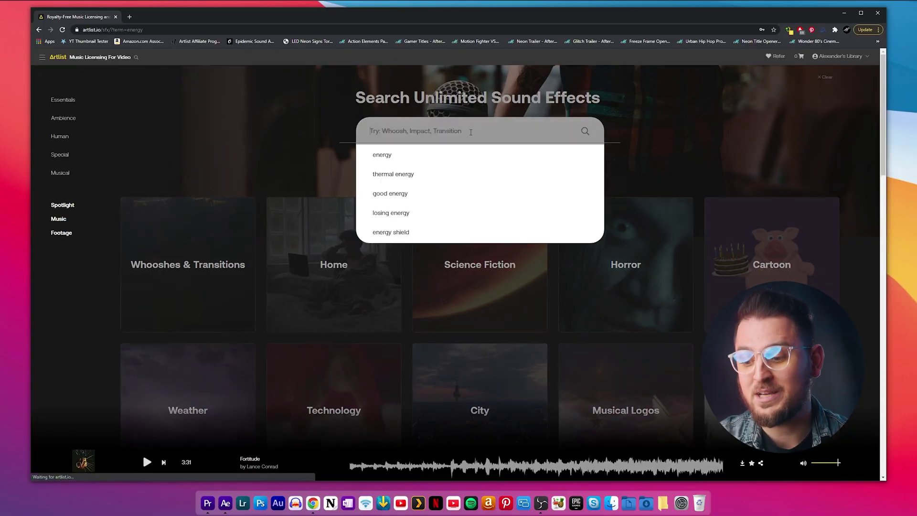
scroll(302, 242, "down", 2)
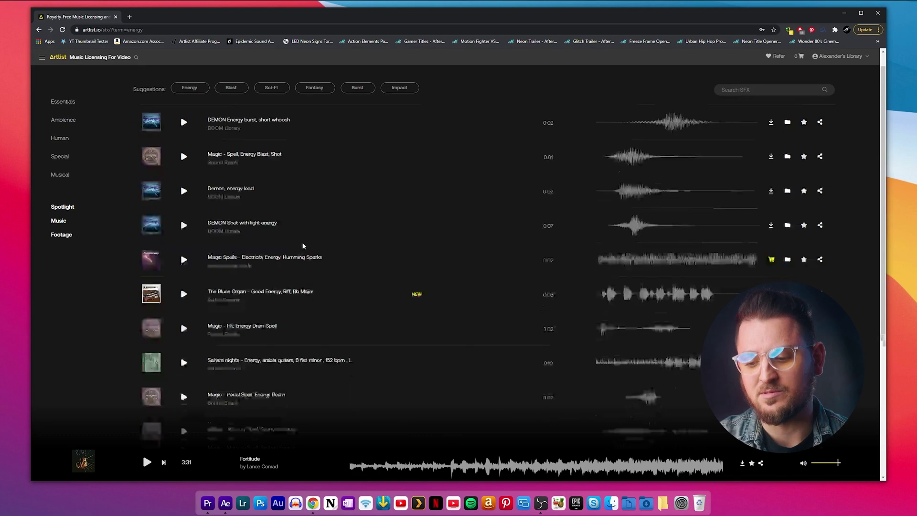
left_click(184, 170)
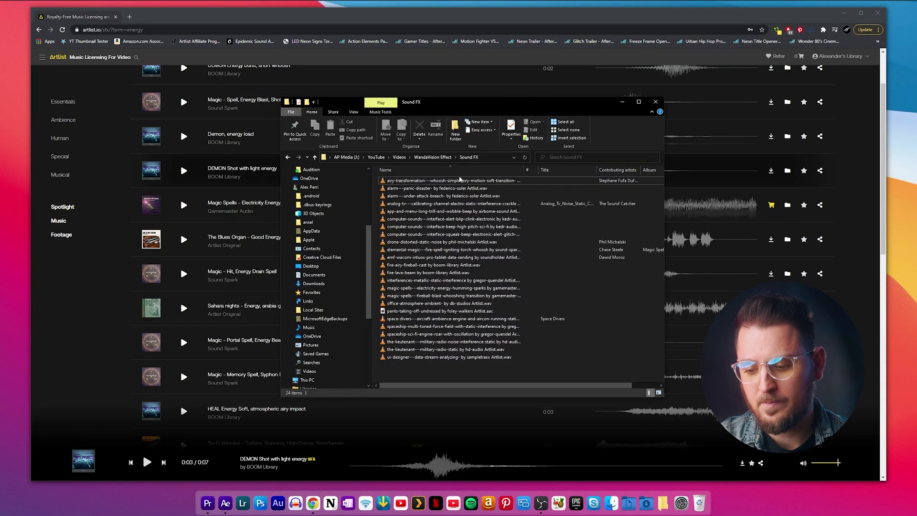
- Quick Look preview the first sound file, the elemental-magic sound, then fire-airy-fireball-cast
left_click(458, 180)
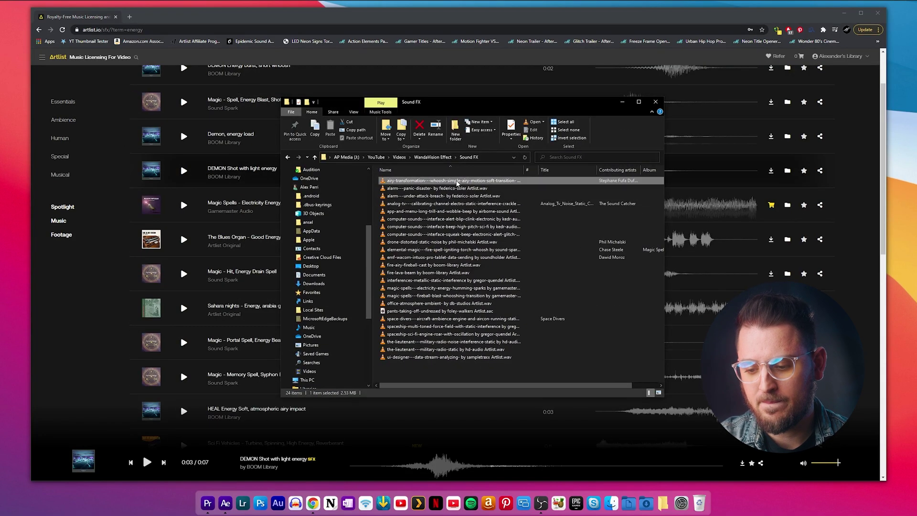
key("space")
key("space")
left_click(411, 249)
key("space")
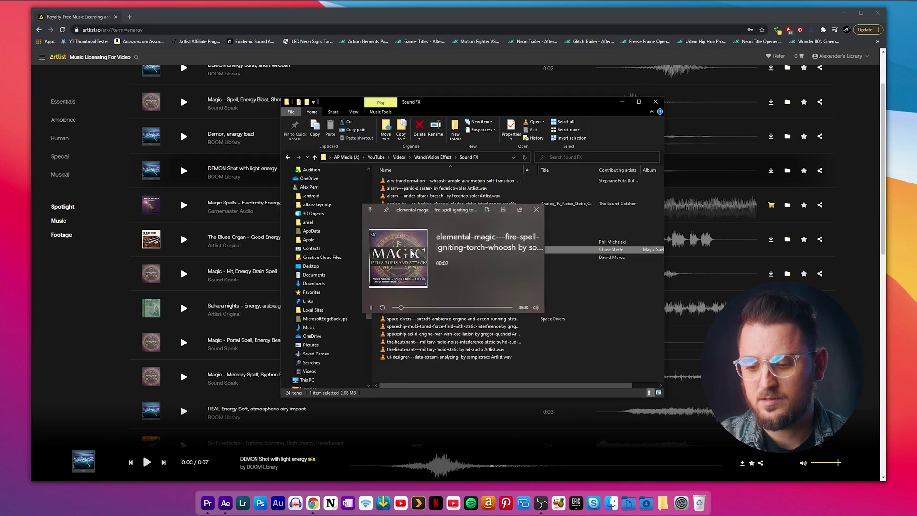
key("space")
left_click(408, 265)
key("space")
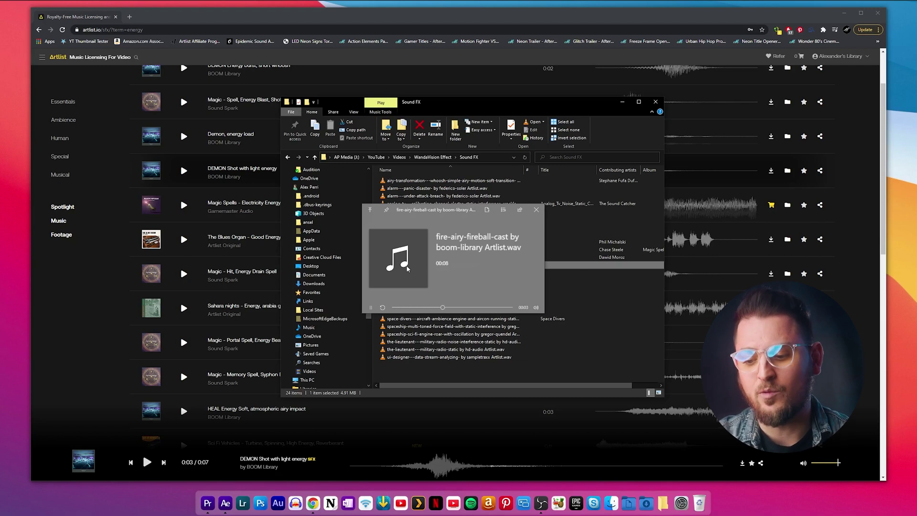
key("space")
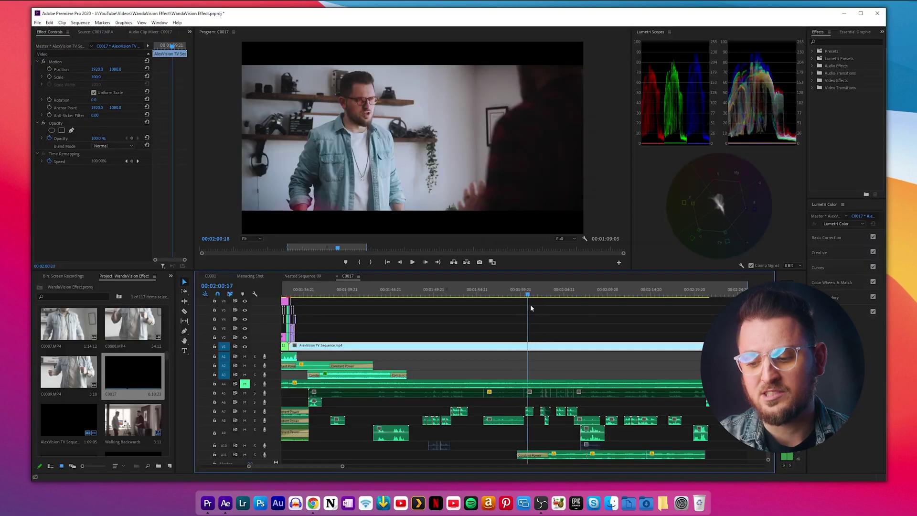
left_click_drag(550, 310, 517, 340)
key("space")
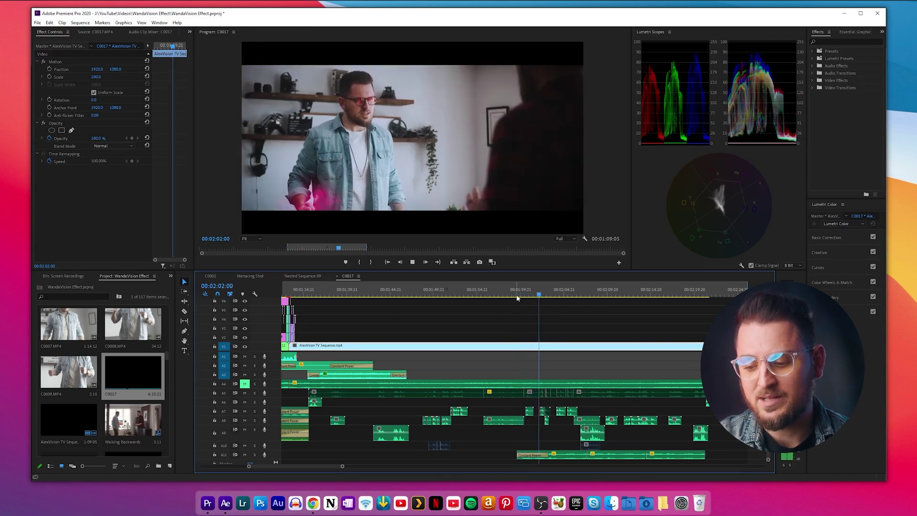
left_click_drag(518, 298, 707, 309)
key("space")
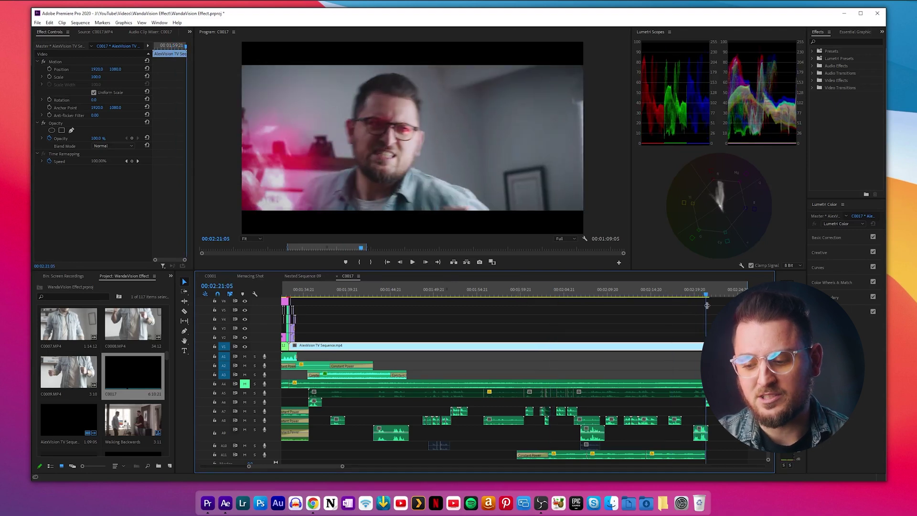
left_click(706, 296)
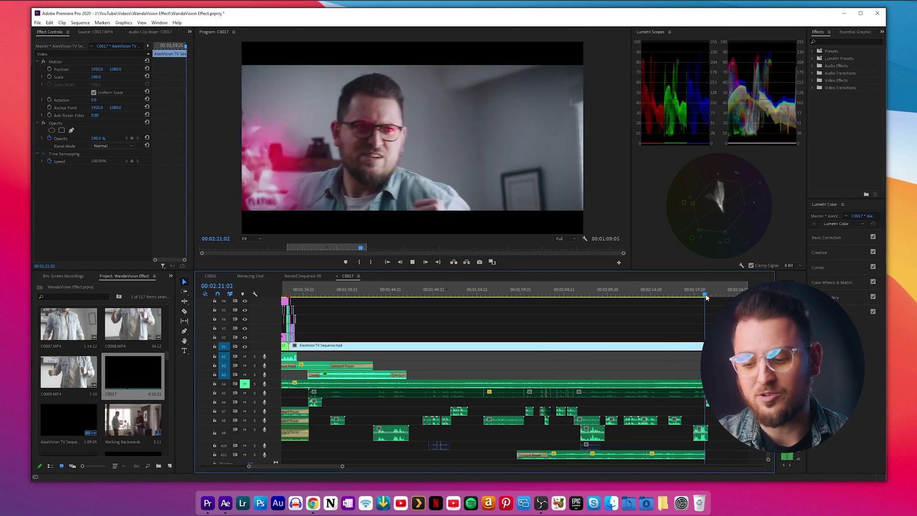
left_click(706, 296)
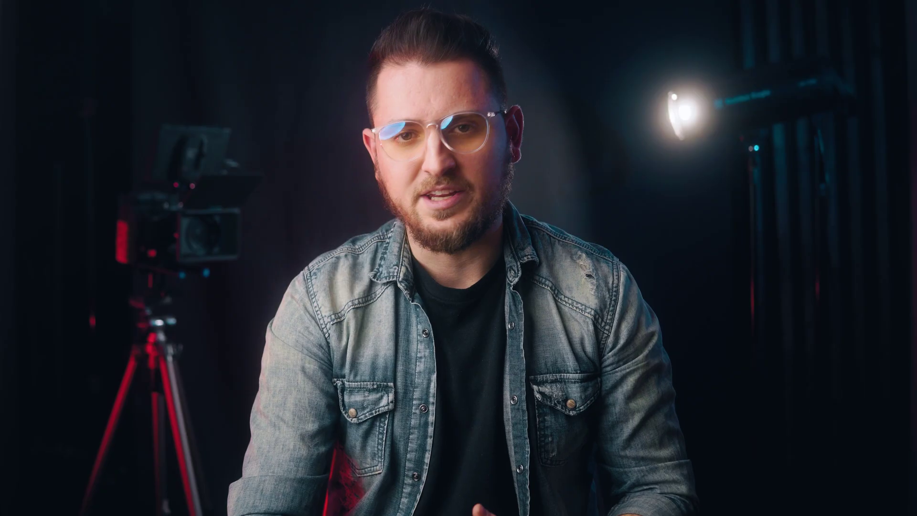